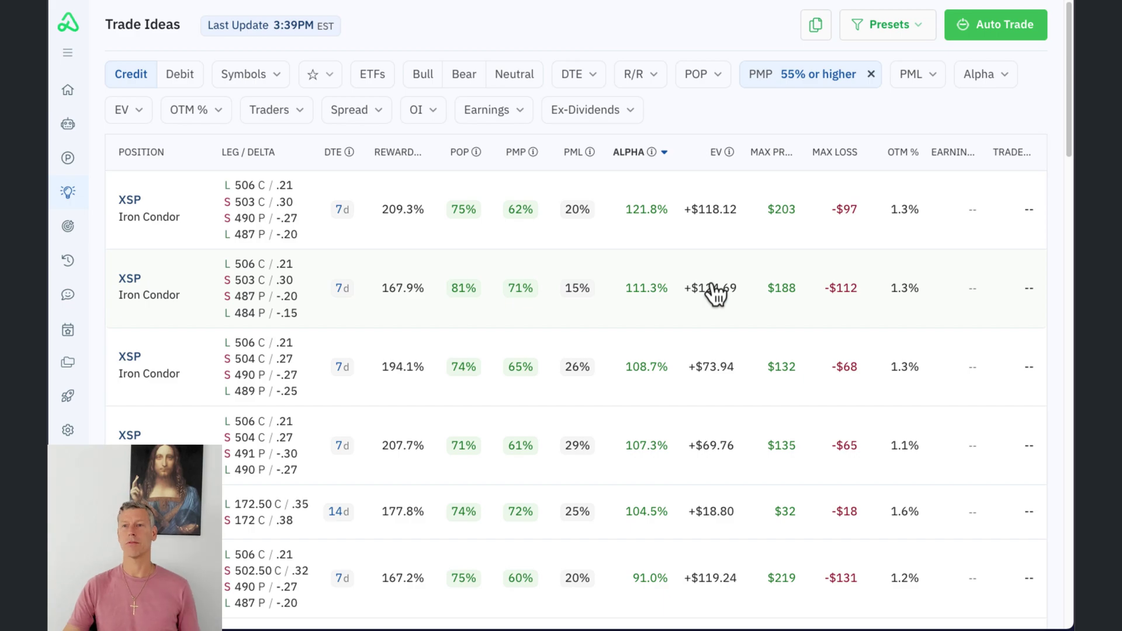
# - Require reward/risk of 100% or higher and limit expiration to 7–30 days
pyautogui.click(650, 74)
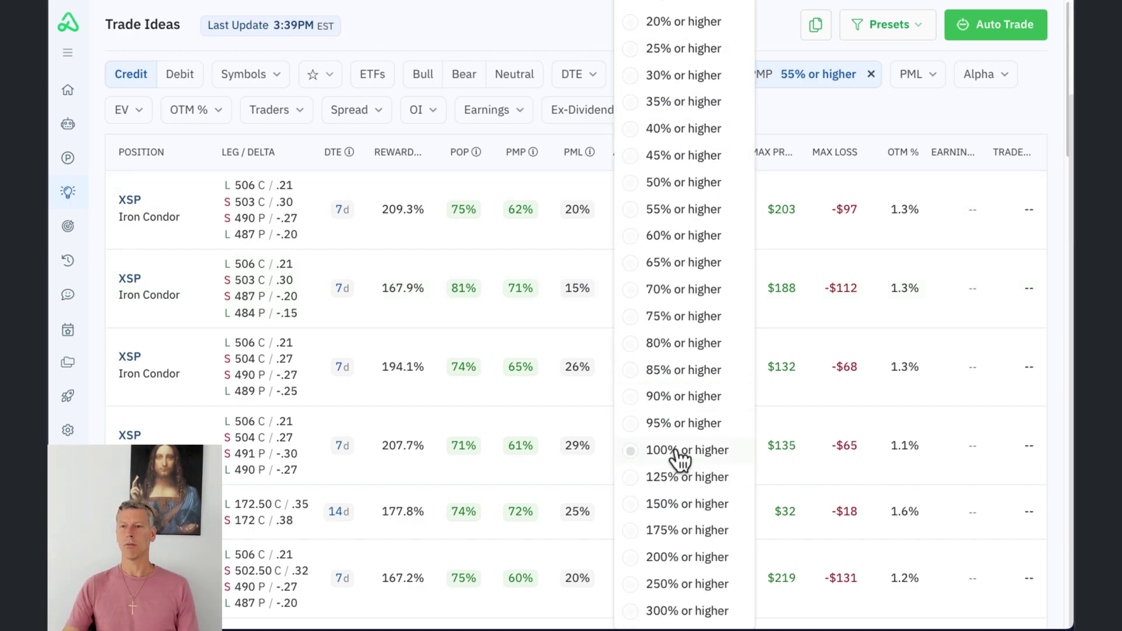
pyautogui.click(679, 454)
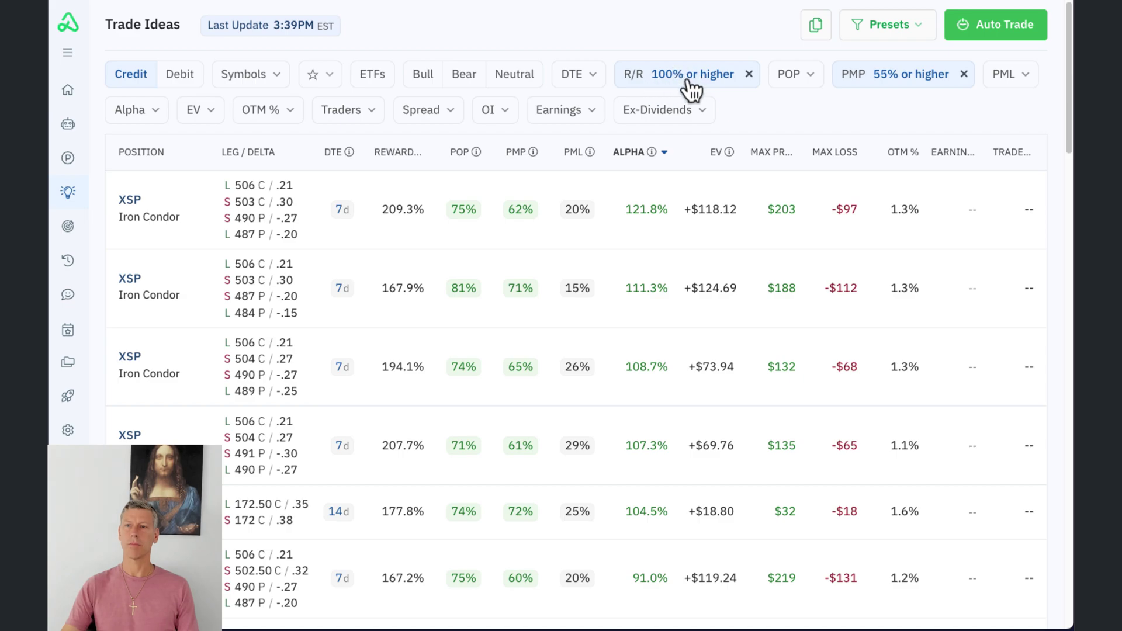
pyautogui.click(579, 83)
pyautogui.click(594, 146)
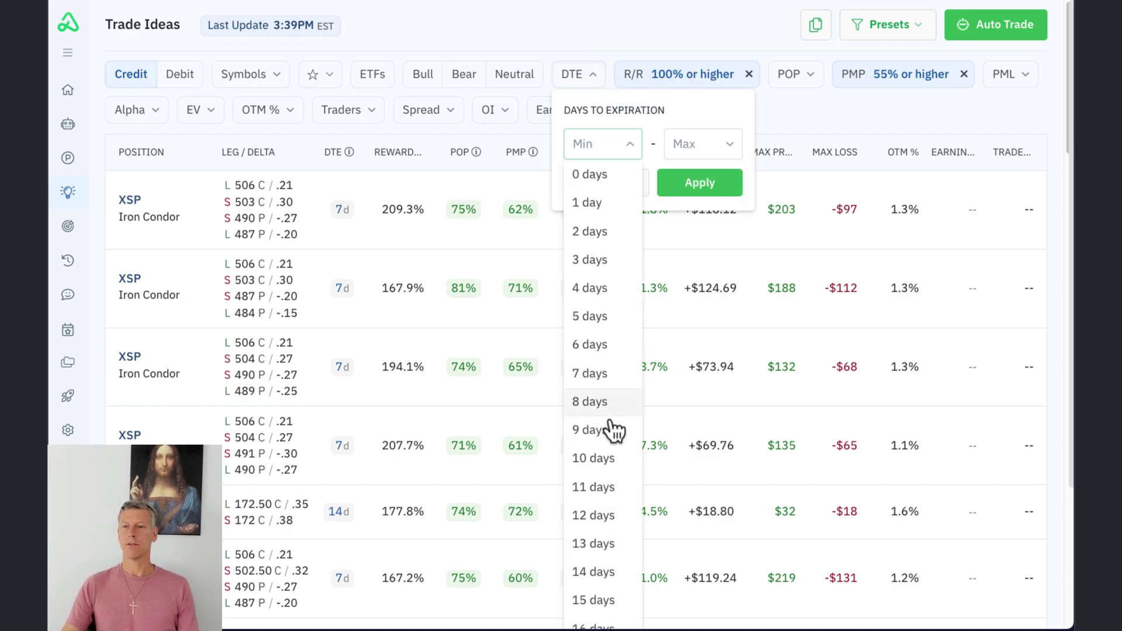
pyautogui.click(590, 372)
pyautogui.click(701, 144)
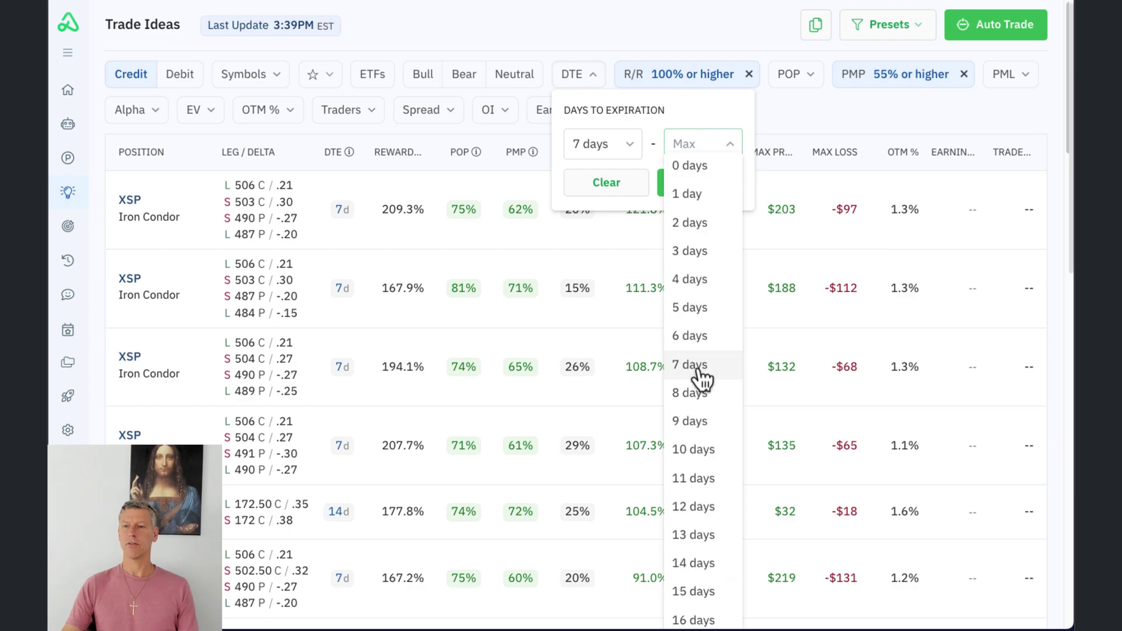
pyautogui.scroll(-10, 703, 382)
pyautogui.scroll(-1, 703, 383)
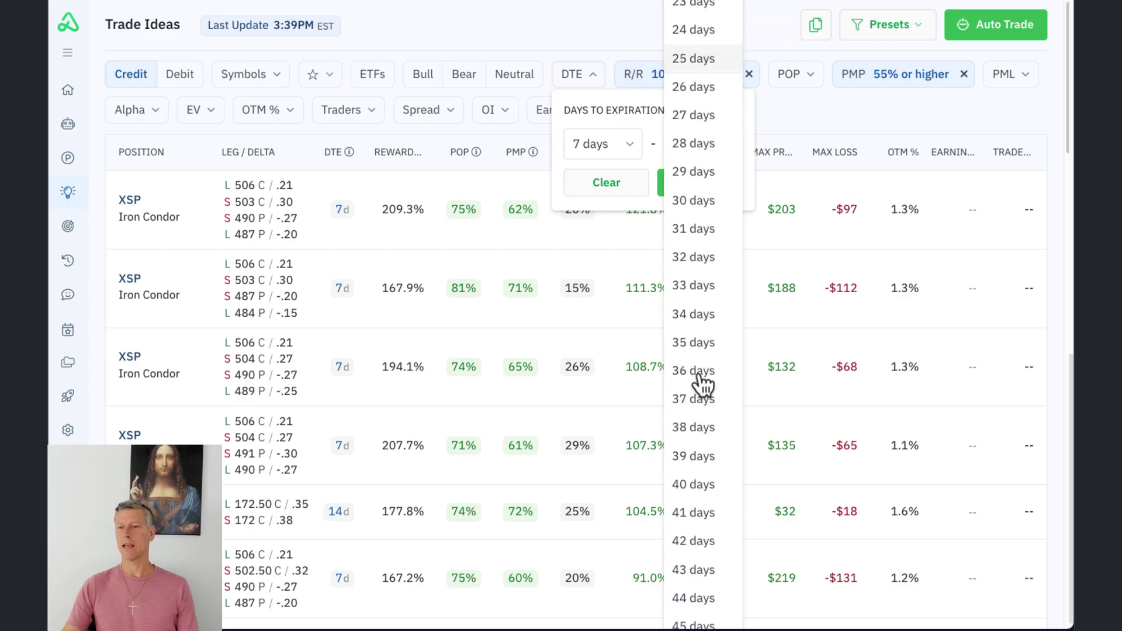
pyautogui.click(705, 208)
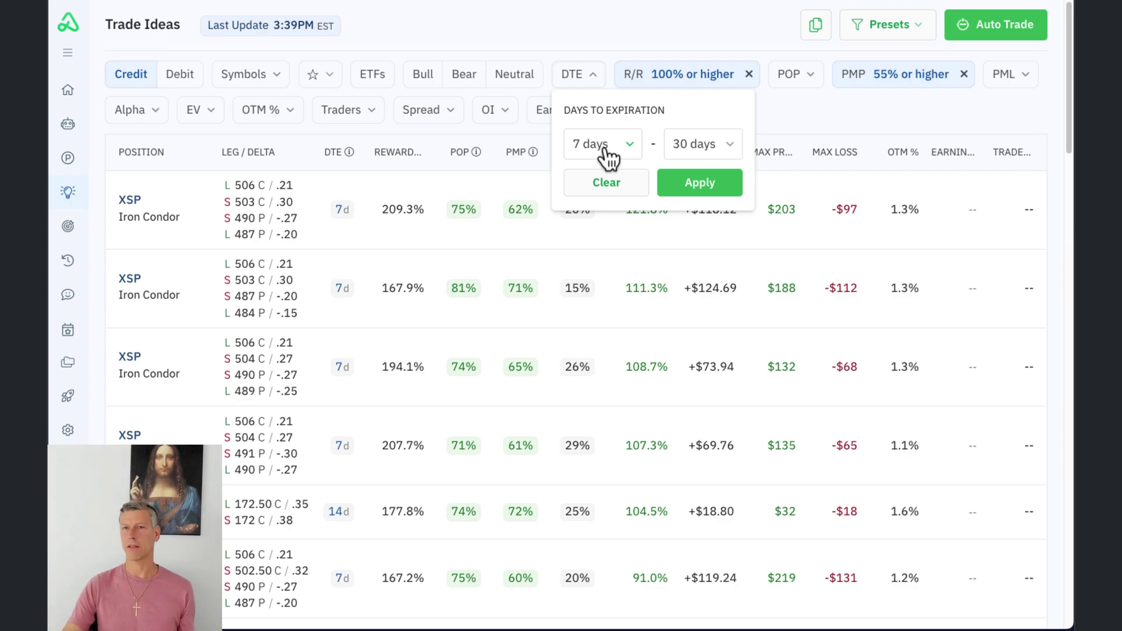
pyautogui.click(725, 182)
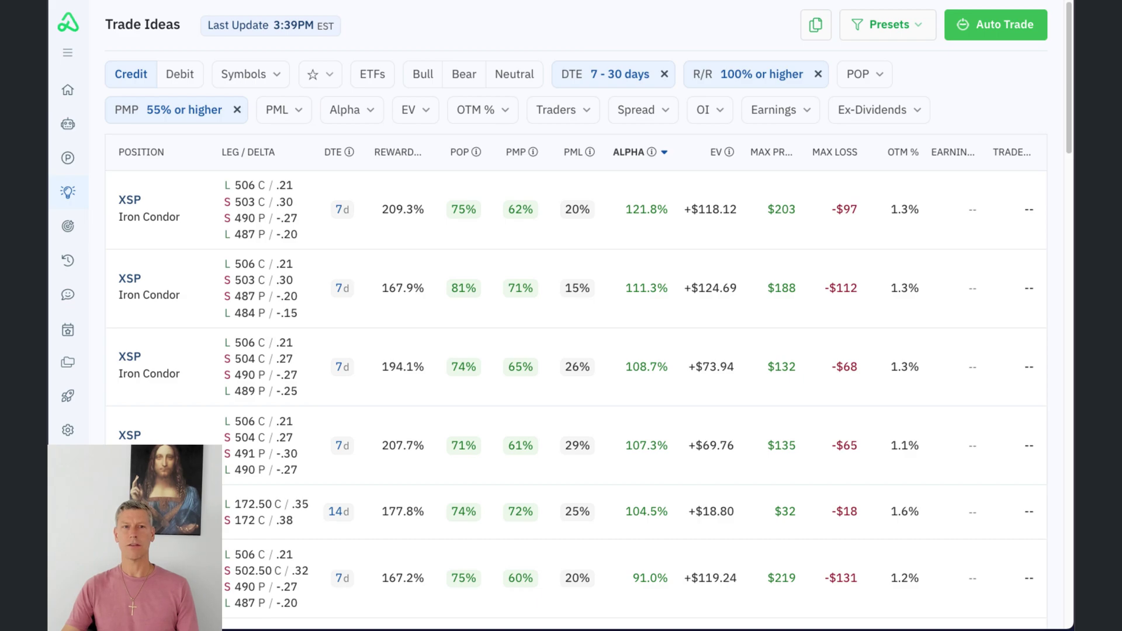
# - Require OTM of 2% or more and Alpha of 5% or more
pyautogui.click(483, 115)
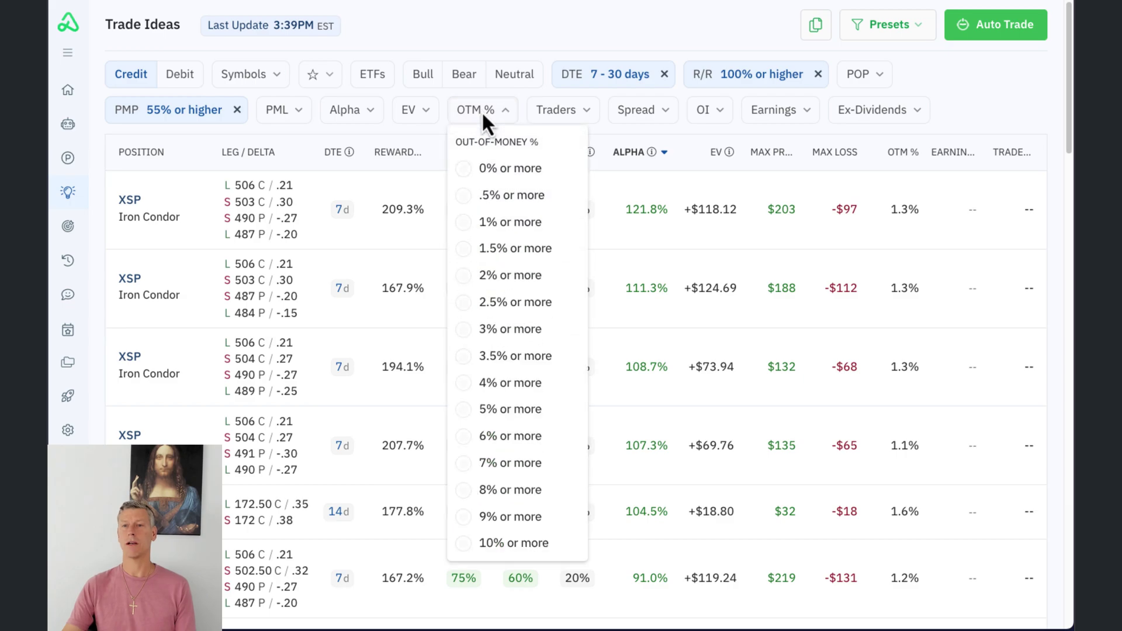
pyautogui.click(519, 279)
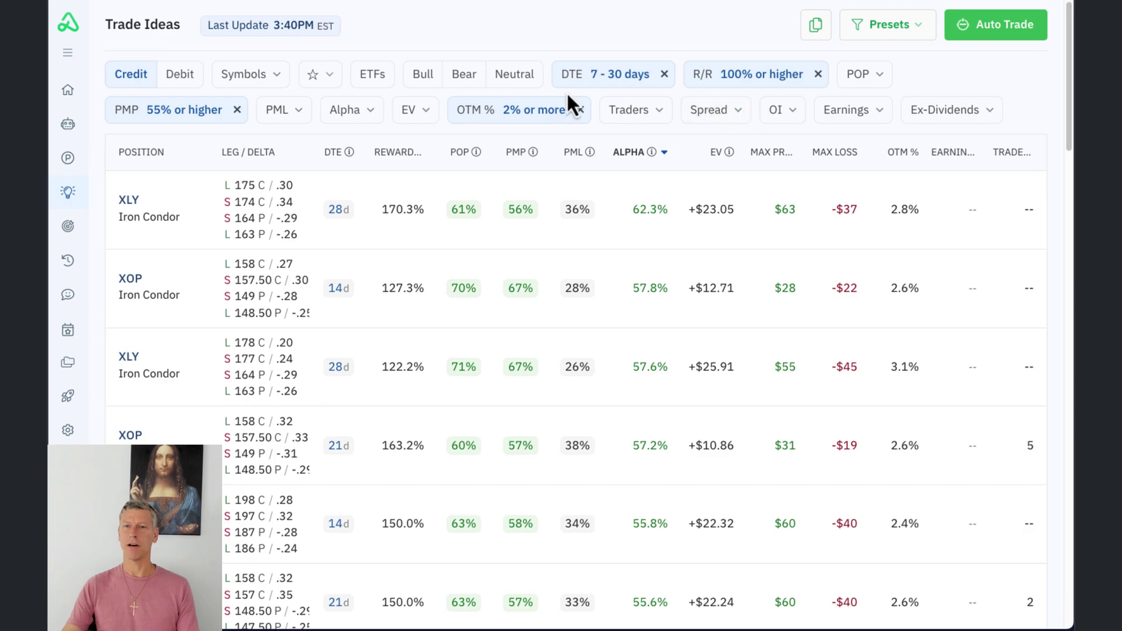
pyautogui.click(347, 110)
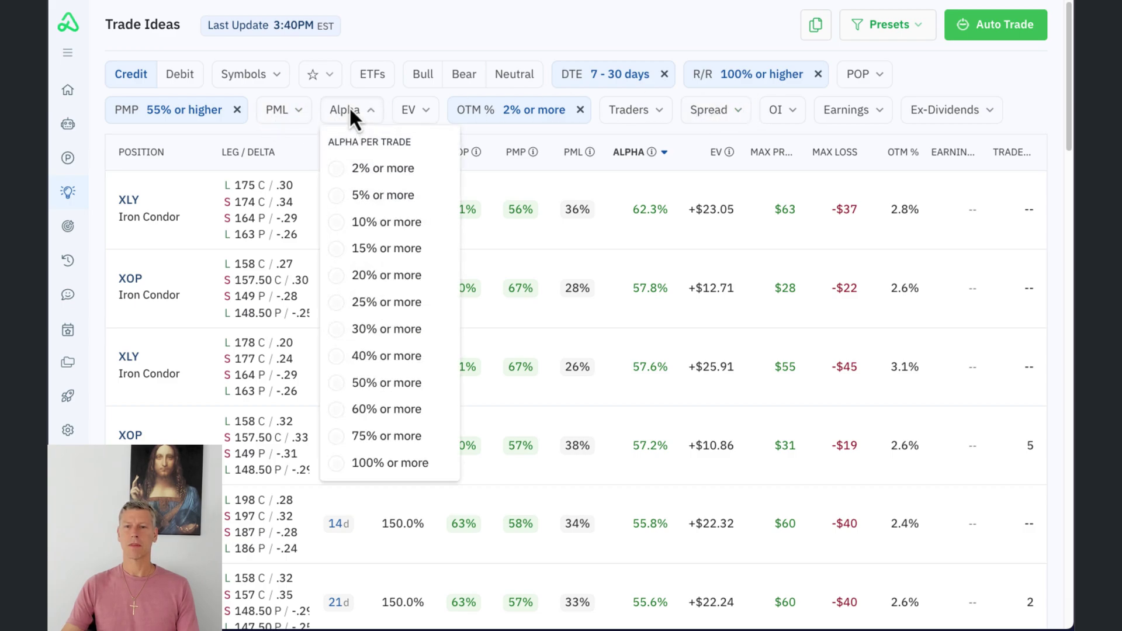
pyautogui.click(369, 197)
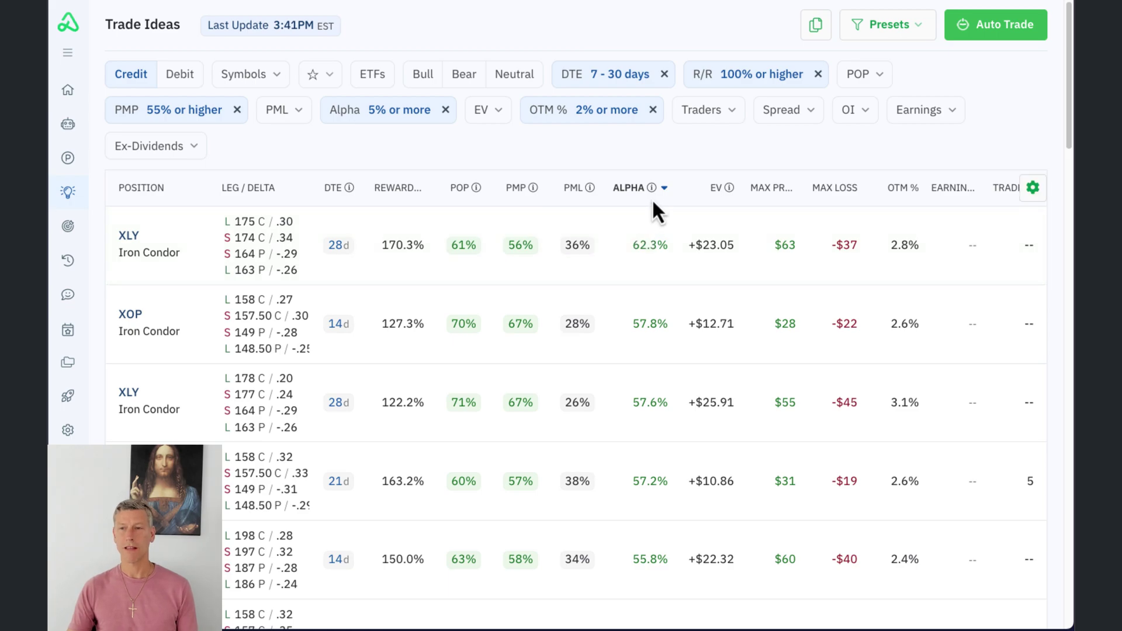
pyautogui.moveTo(652, 188)
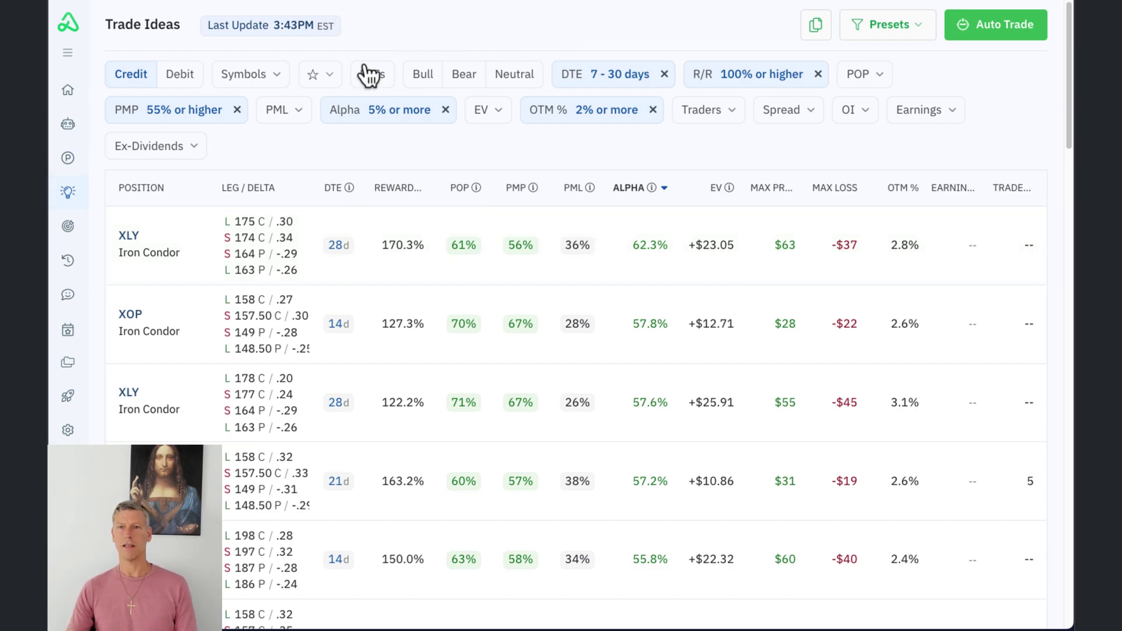
# - Create the 'Uncorrelated ETFs' watchlist (SPY, USO, GLD, TLT, XLE, HYG, EFA) and filter ideas by it
pyautogui.click(328, 79)
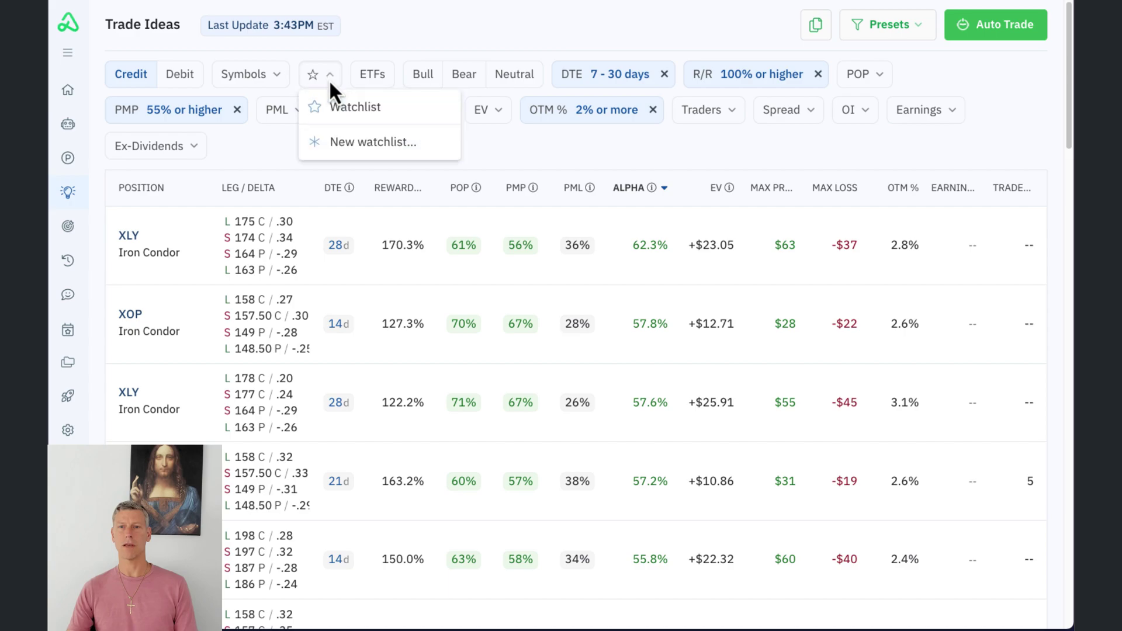
pyautogui.click(380, 153)
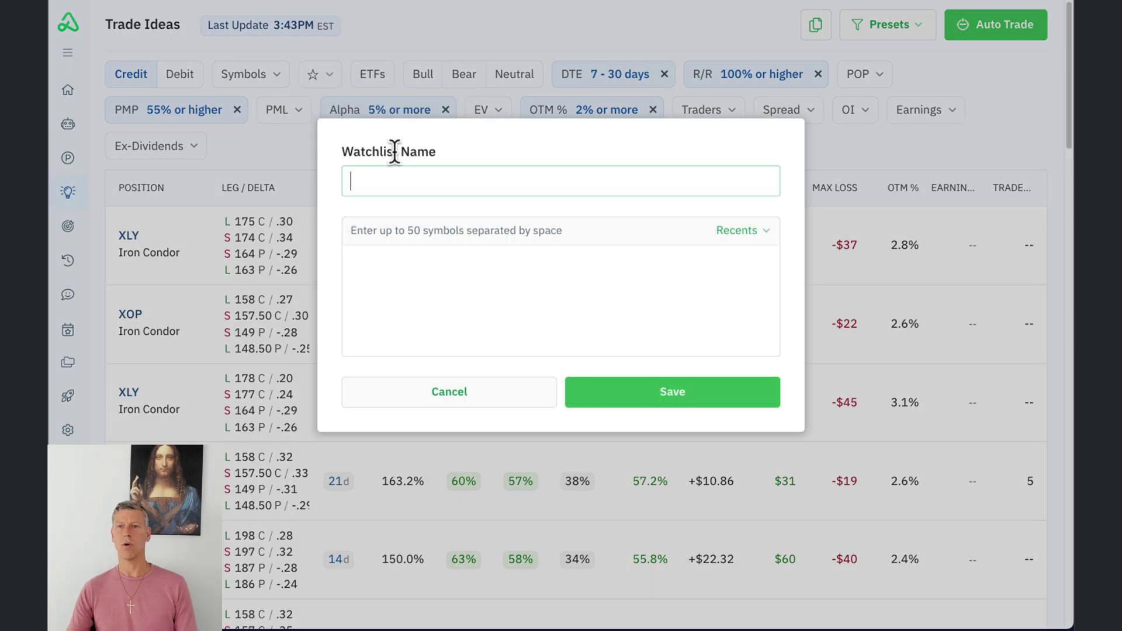
pyautogui.write('Uncorrel')
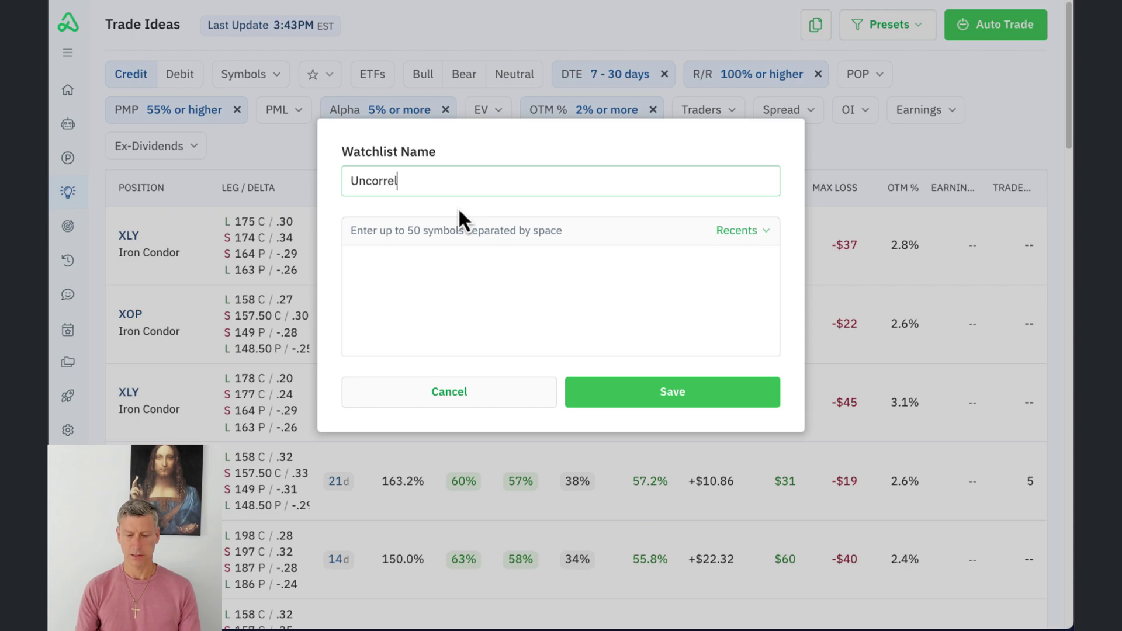
pyautogui.write('ated ETFs')
pyautogui.click(463, 250)
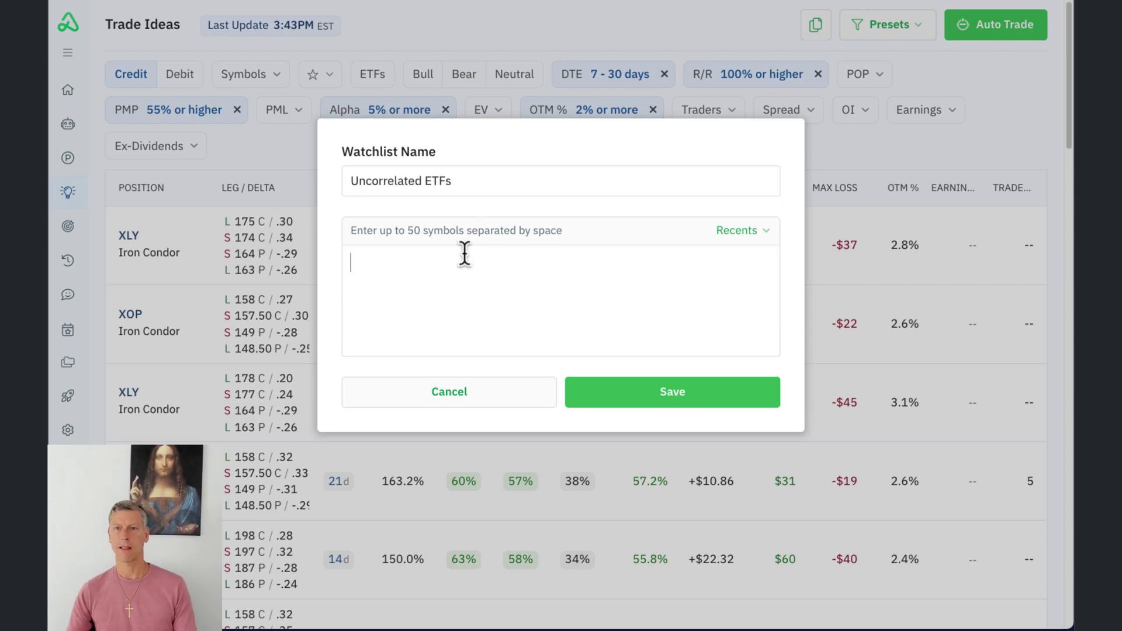
pyautogui.write('SPY USO GLD TLT XLE HYG EFA')
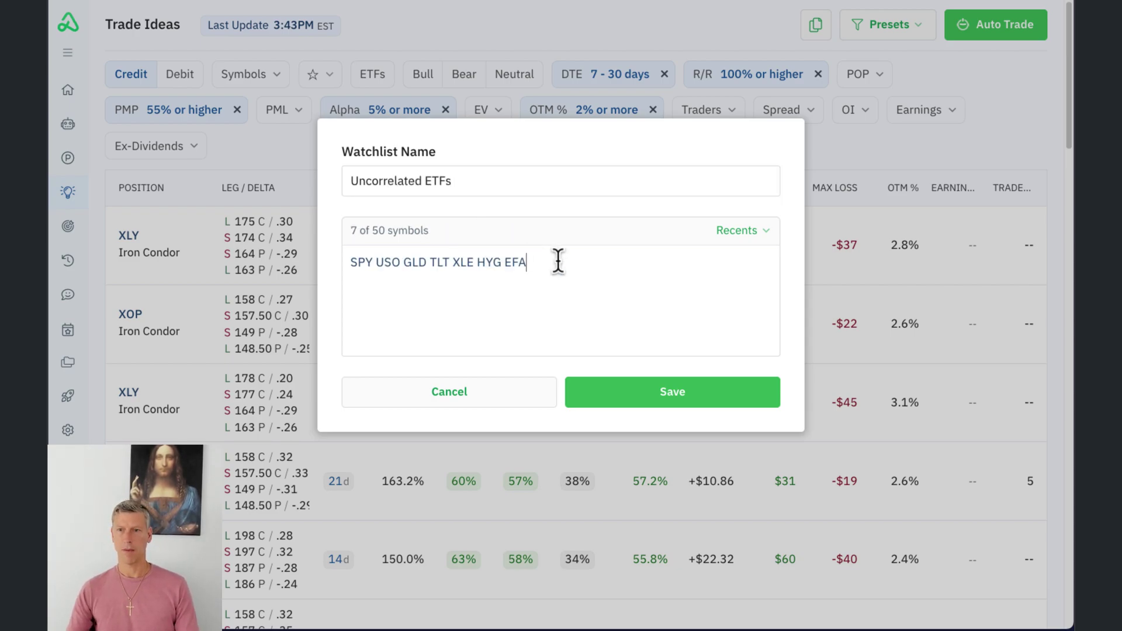
pyautogui.click(694, 400)
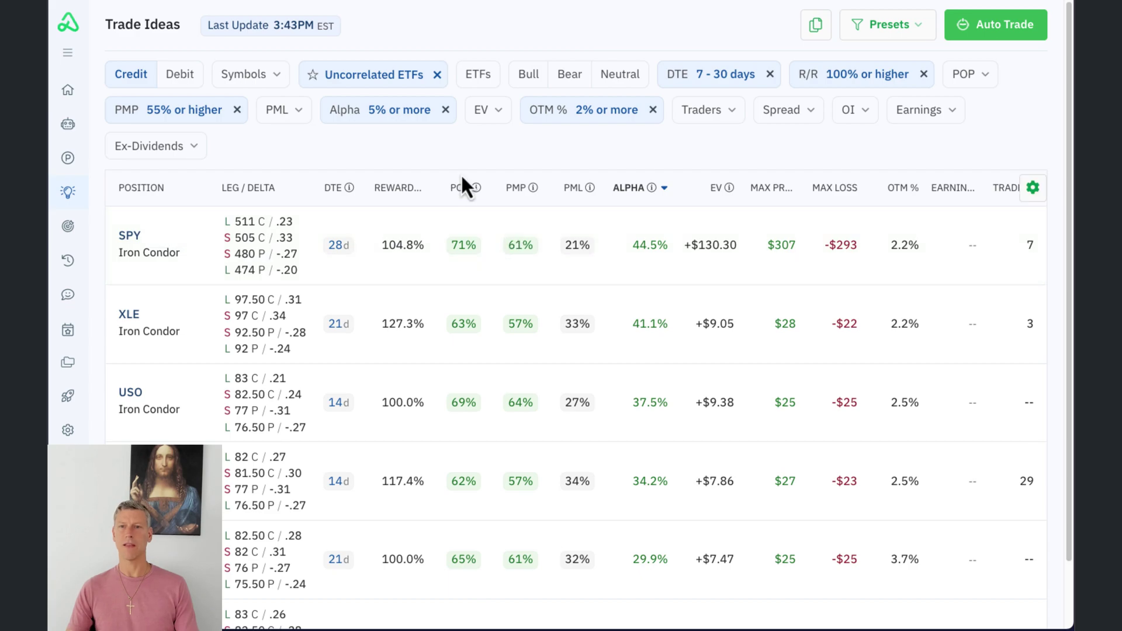
pyautogui.scroll(-2, 456, 221)
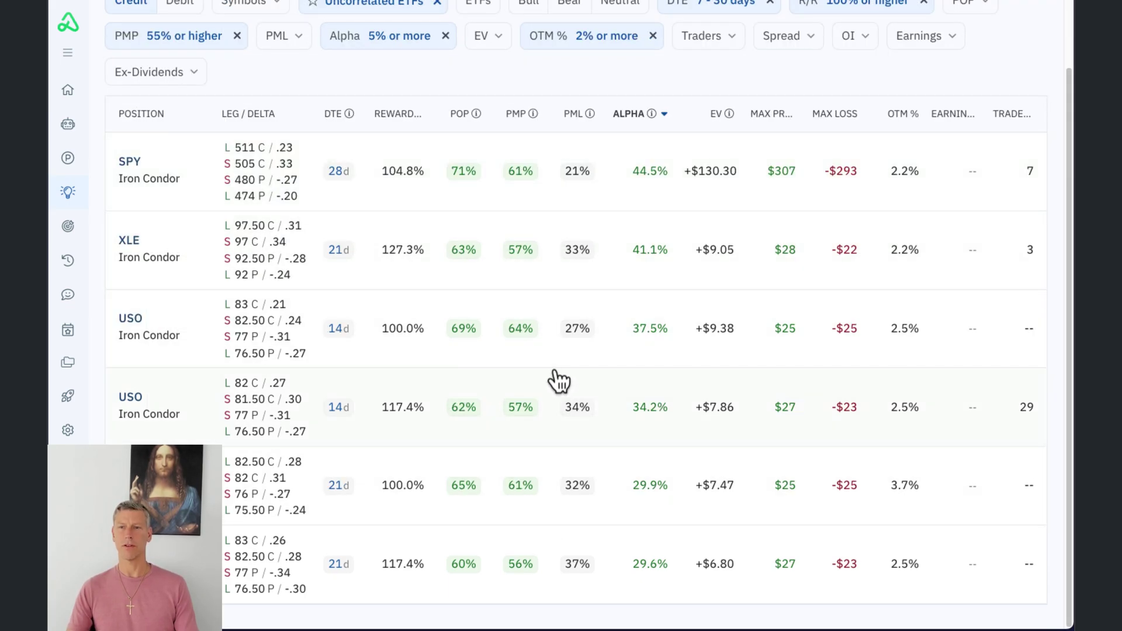
pyautogui.scroll(2, 555, 378)
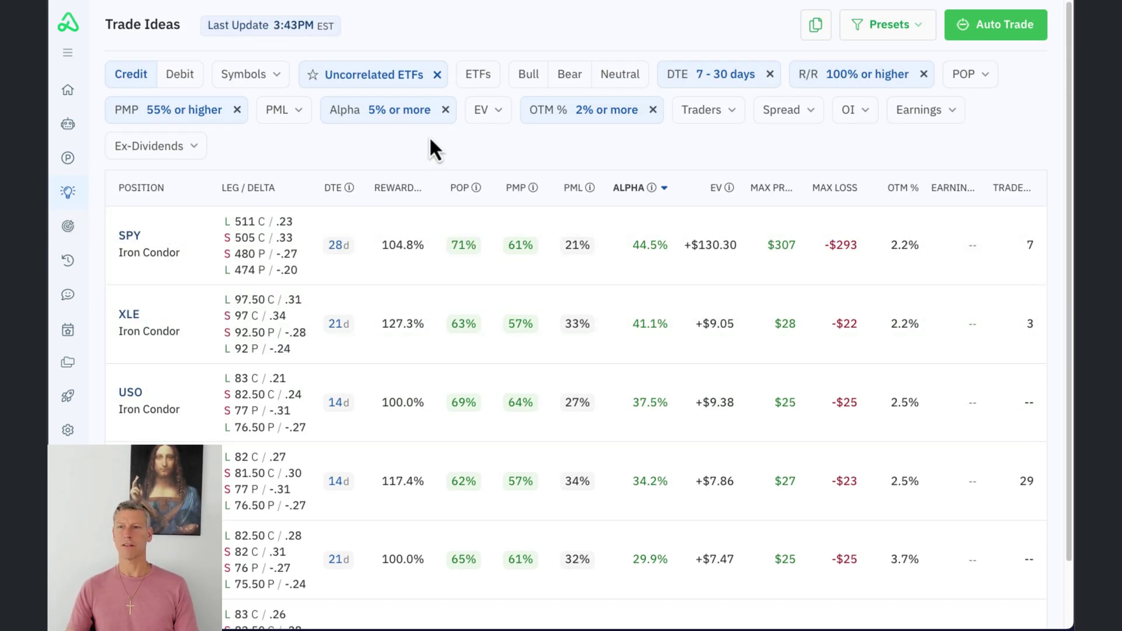
# - Start a bot named 'Auto Ideas - ETFs' on the brokerage account with 2500 allocation
pyautogui.click(1017, 27)
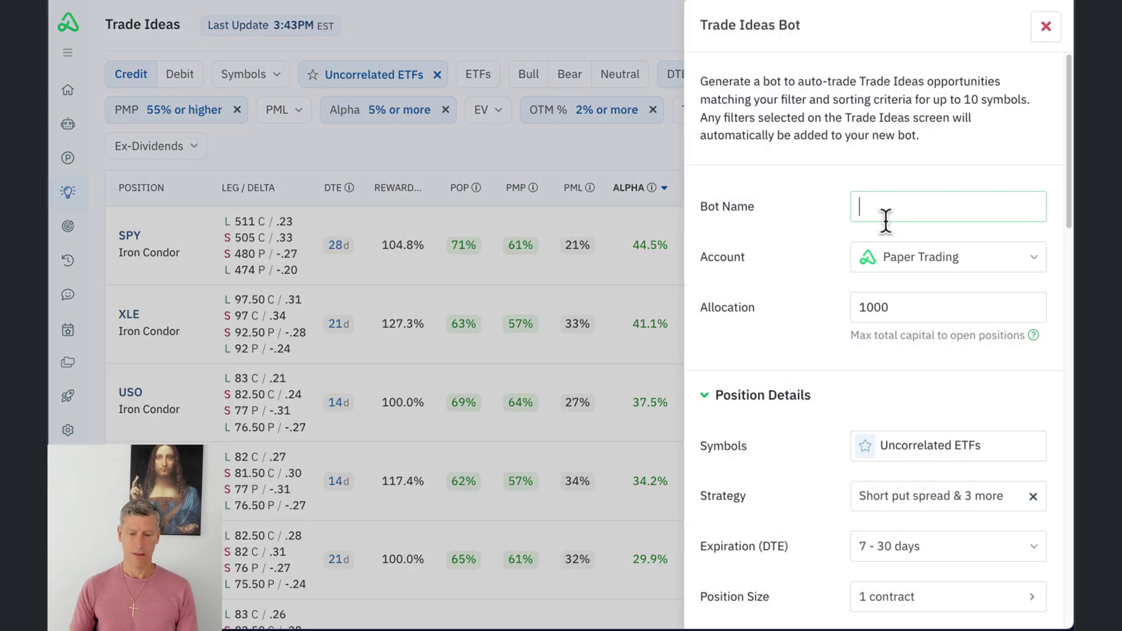
pyautogui.write('A')
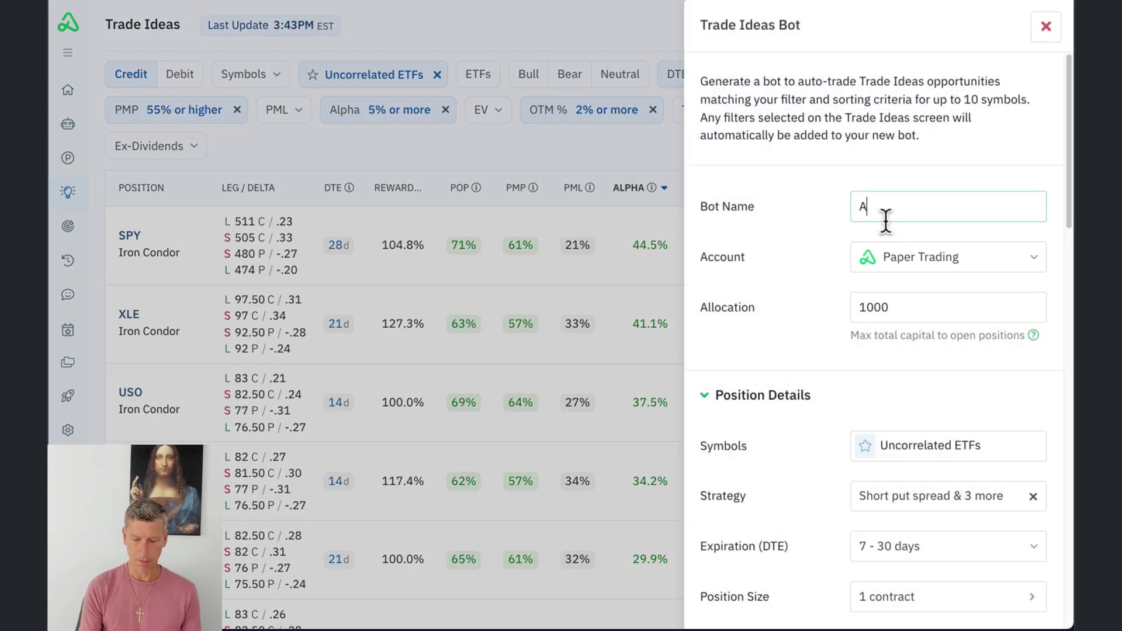
pyautogui.write('uto Ideas -')
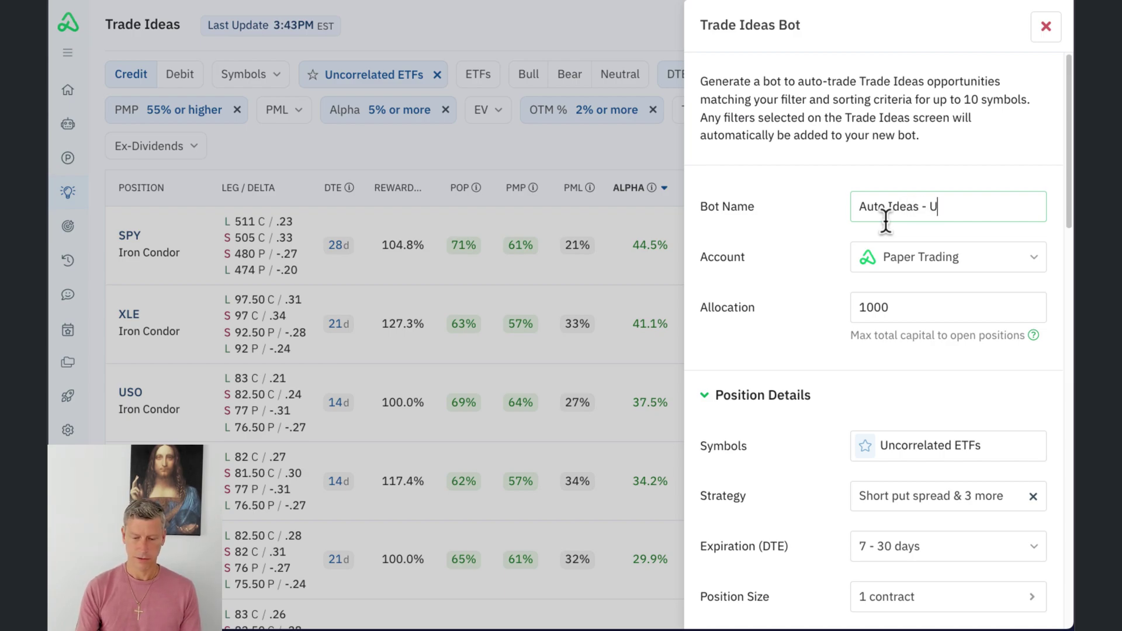
pyautogui.write(' ETFs')
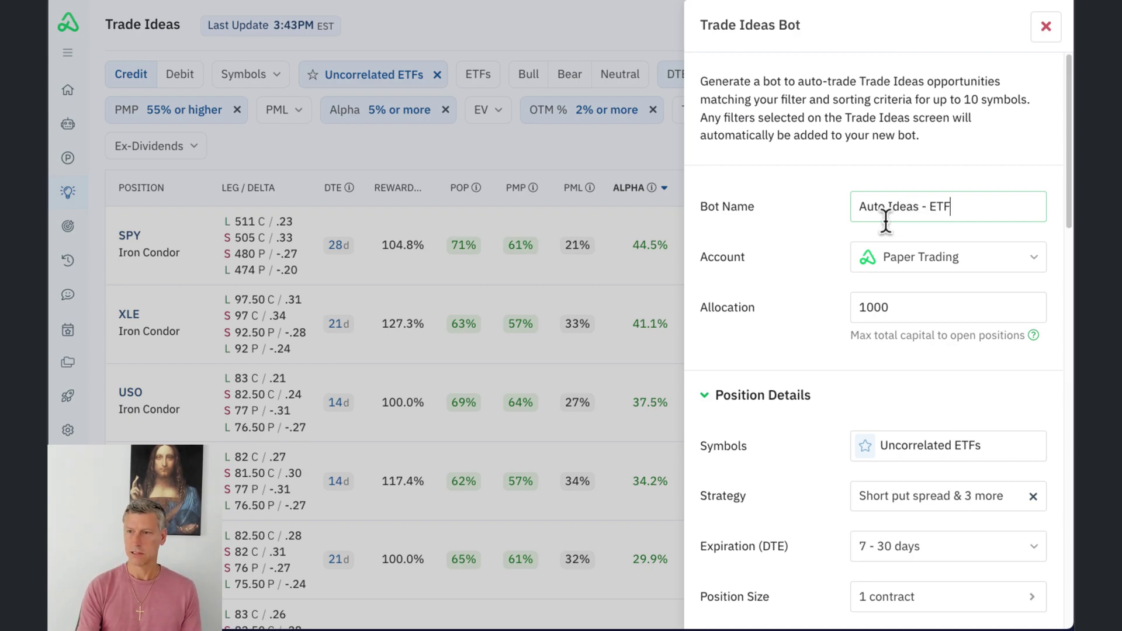
pyautogui.click(931, 251)
pyautogui.click(954, 319)
pyautogui.doubleClick(947, 309)
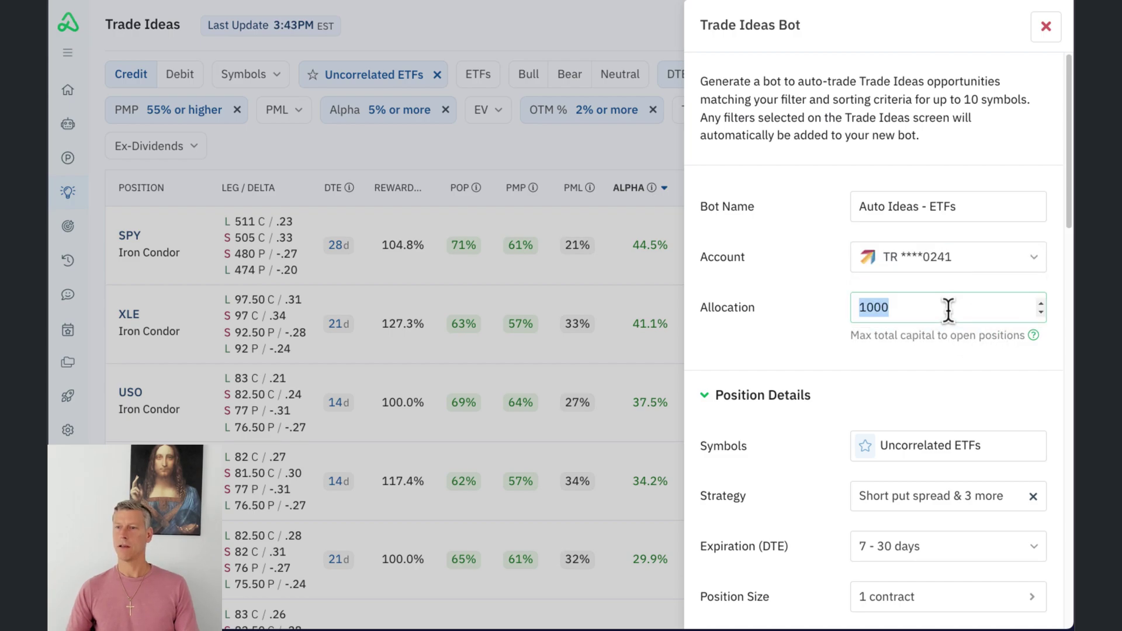
pyautogui.write('25')
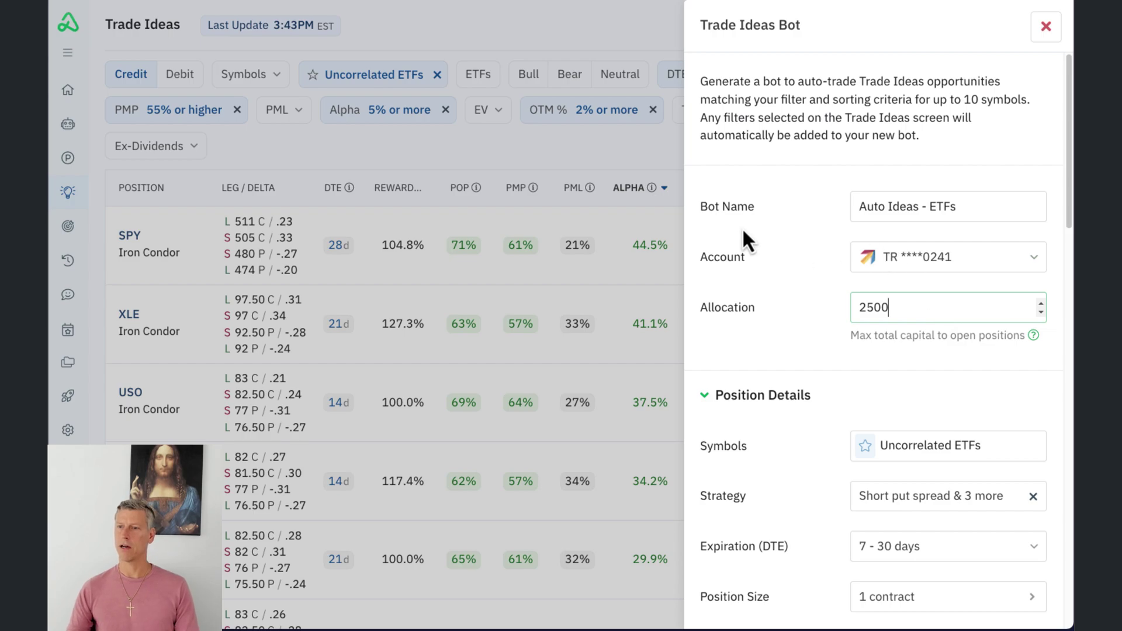
pyautogui.scroll(-3, 743, 237)
pyautogui.scroll(-2, 742, 227)
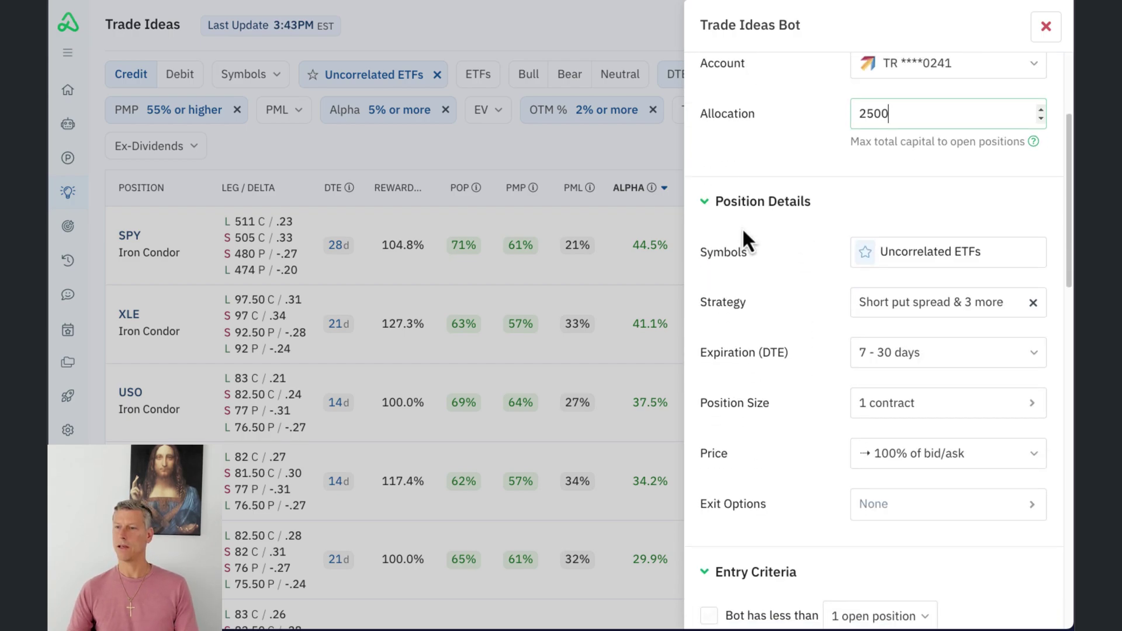
# - Exclude iron butterfly from the bot's strategies
pyautogui.click(967, 316)
pyautogui.click(926, 421)
pyautogui.click(823, 329)
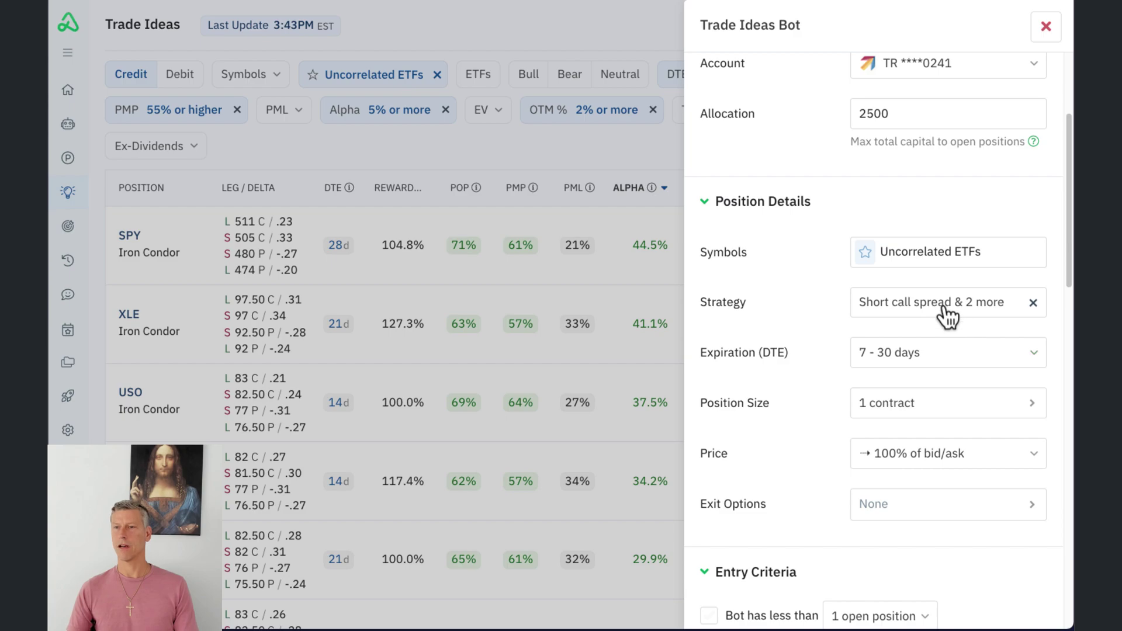
pyautogui.scroll(-1, 820, 318)
pyautogui.scroll(-1, 821, 319)
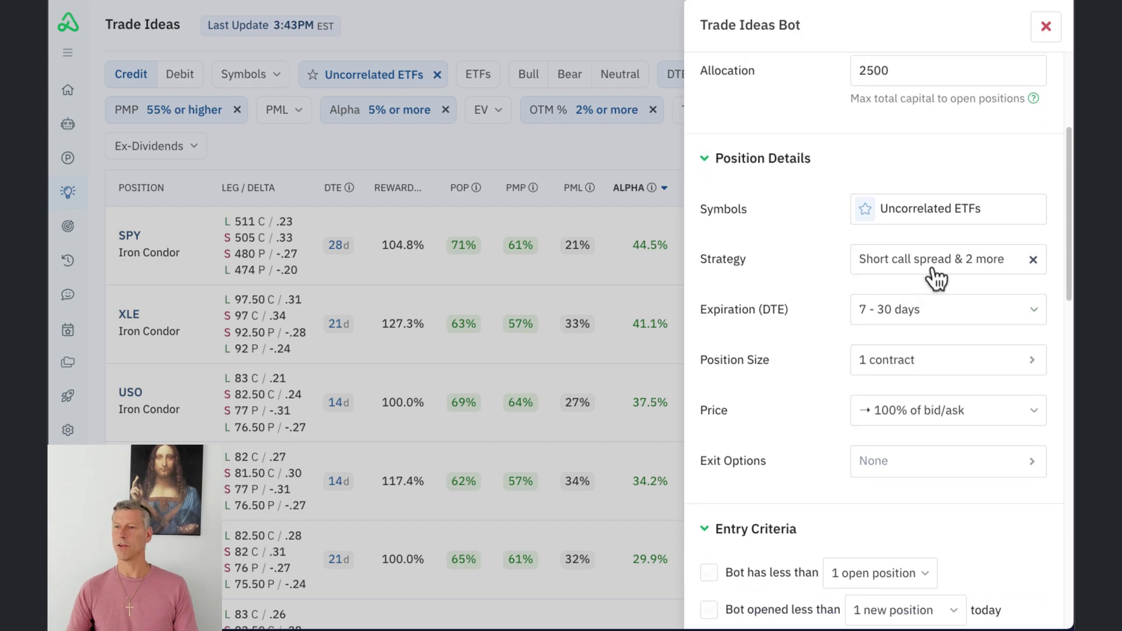
pyautogui.scroll(-1, 859, 255)
pyautogui.scroll(-1, 826, 250)
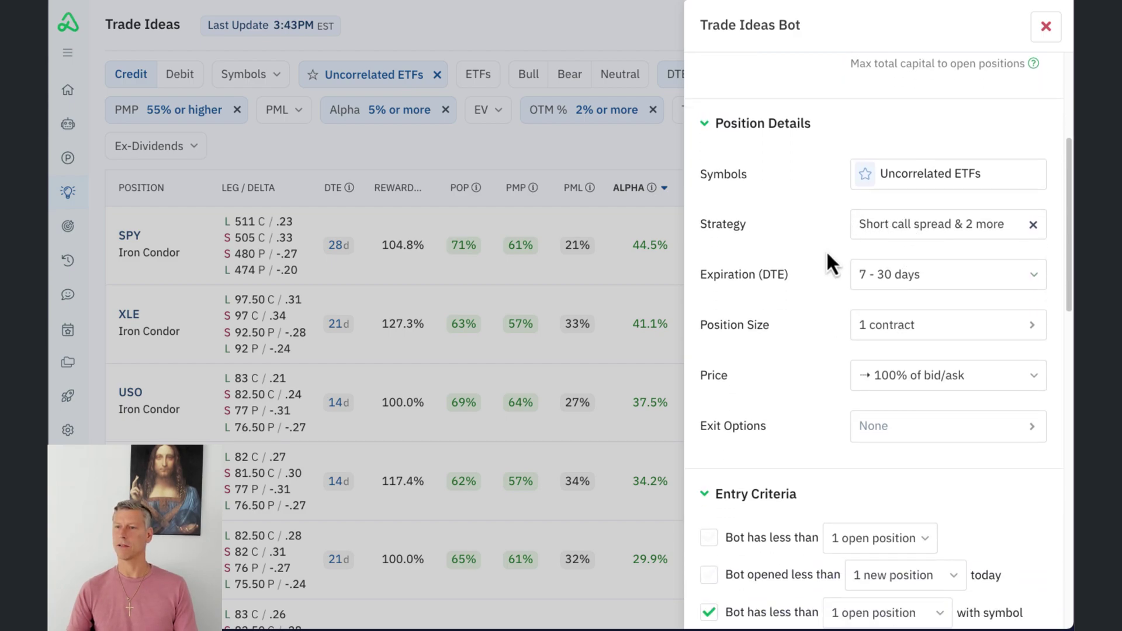
# - Set the position size to up to $500 risk
pyautogui.click(928, 332)
pyautogui.click(885, 223)
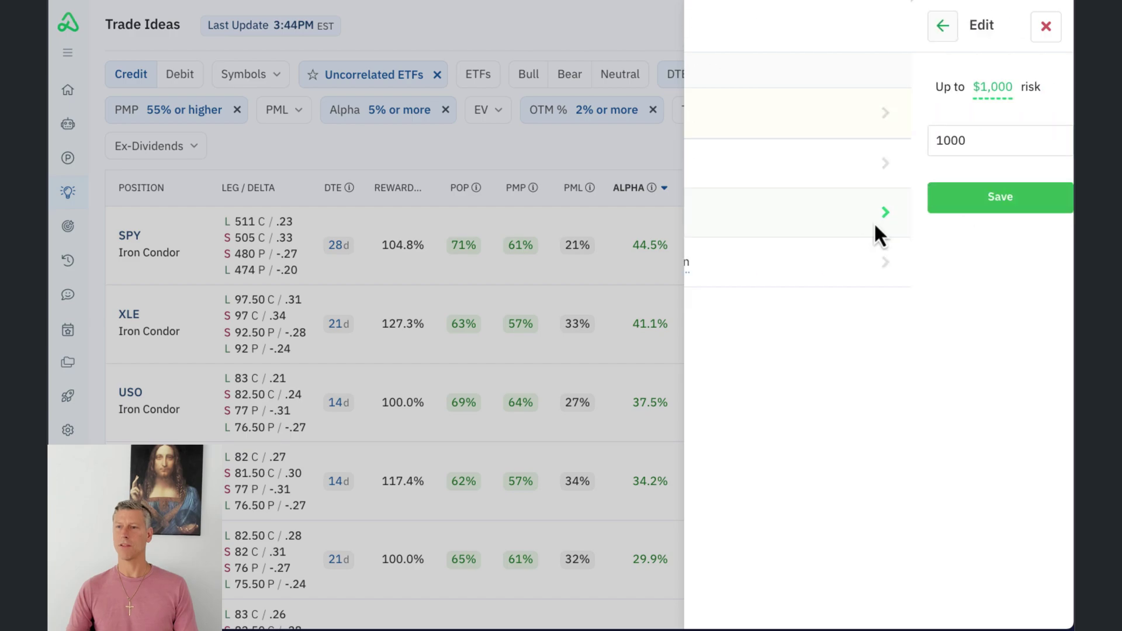
pyautogui.write('500')
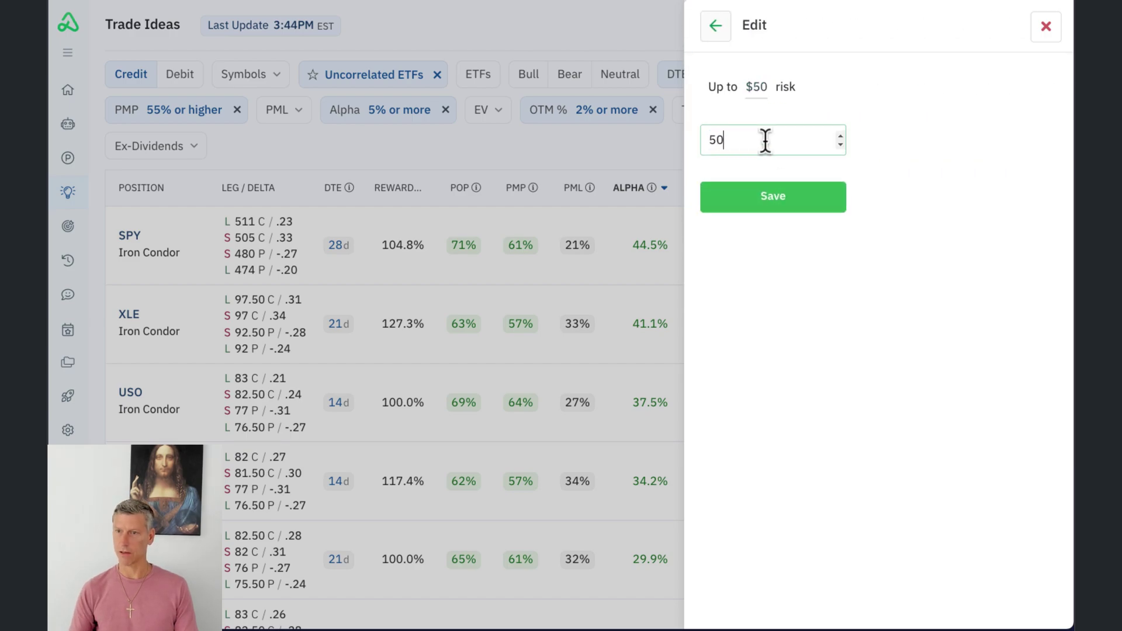
pyautogui.click(751, 196)
pyautogui.click(752, 202)
# - Take profit at 40% of credit with Fast pricing, waiting 1 day before closing
pyautogui.click(951, 397)
pyautogui.click(926, 168)
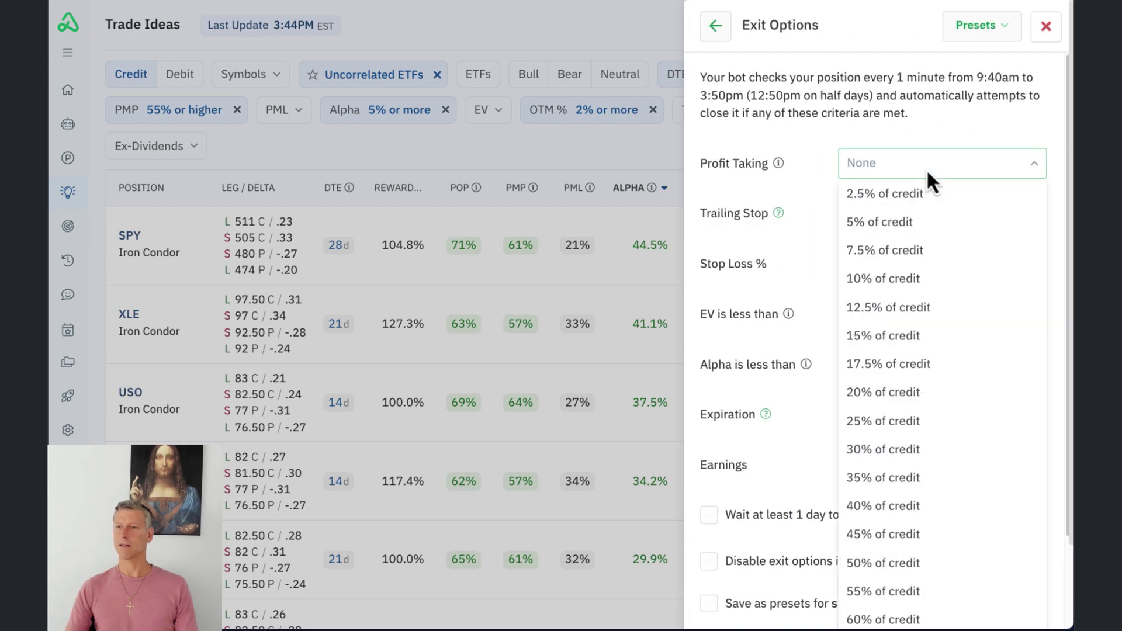
pyautogui.click(932, 301)
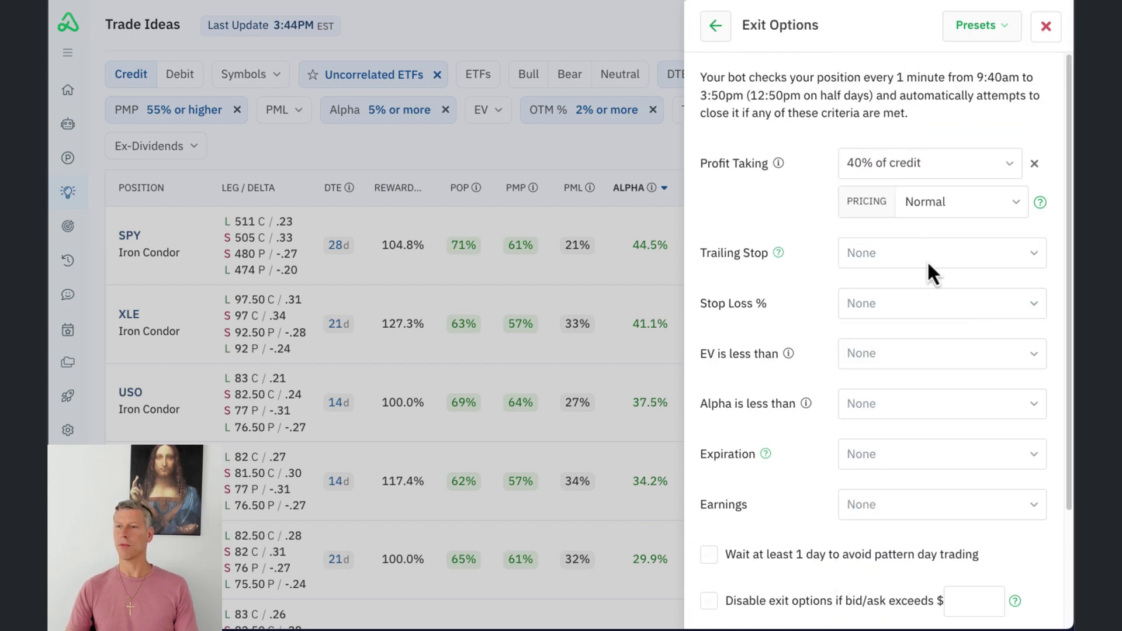
pyautogui.click(964, 206)
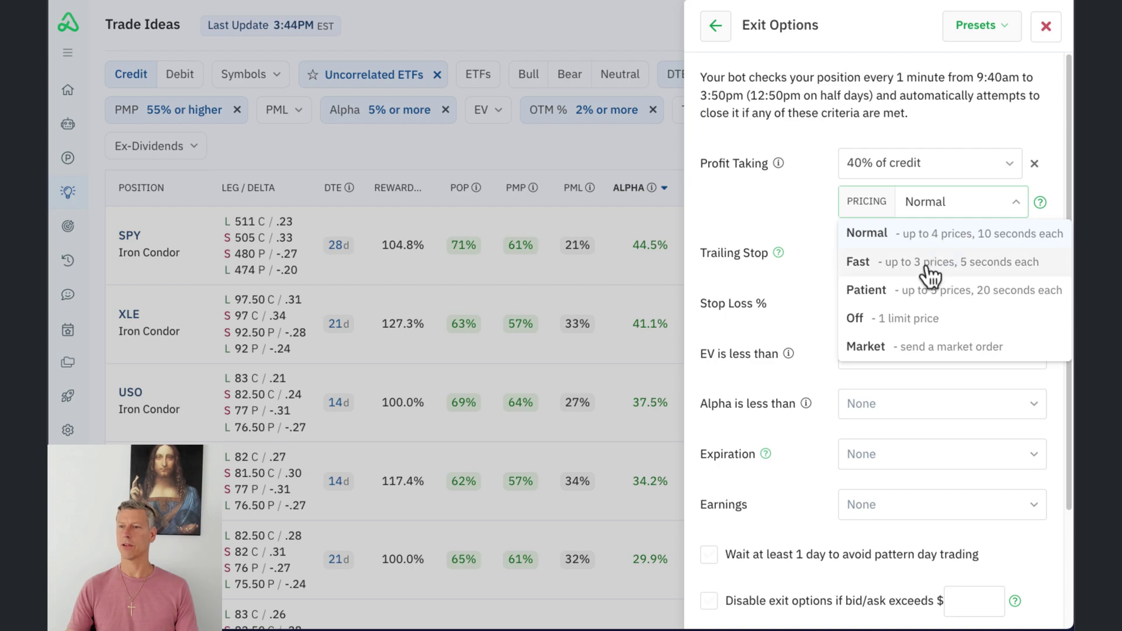
pyautogui.click(932, 266)
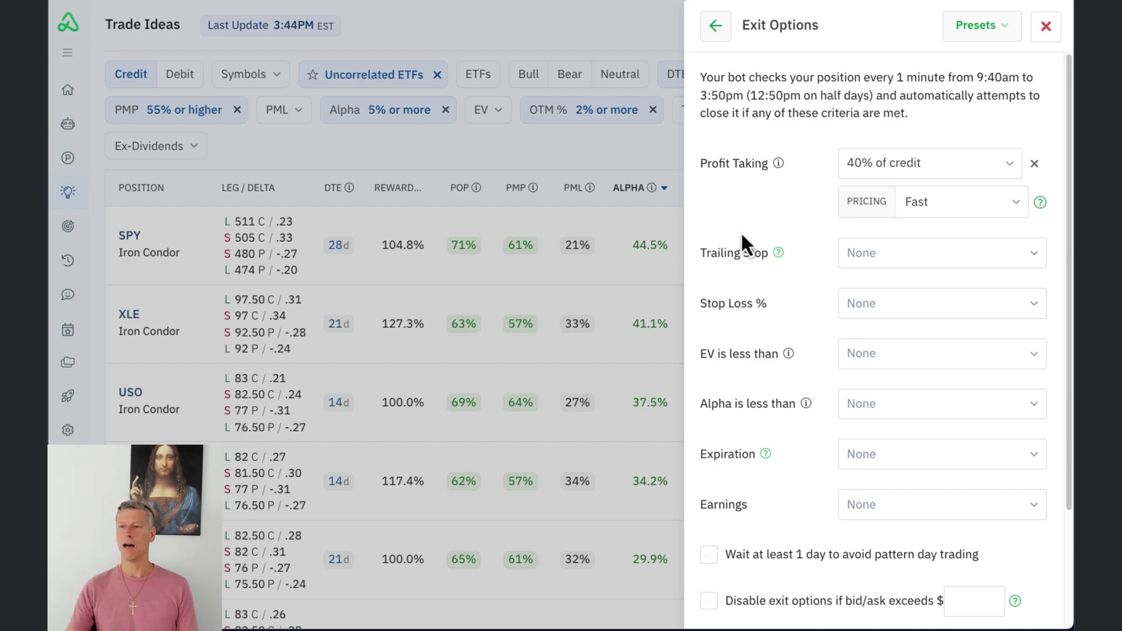
pyautogui.scroll(-3, 773, 220)
pyautogui.click(812, 409)
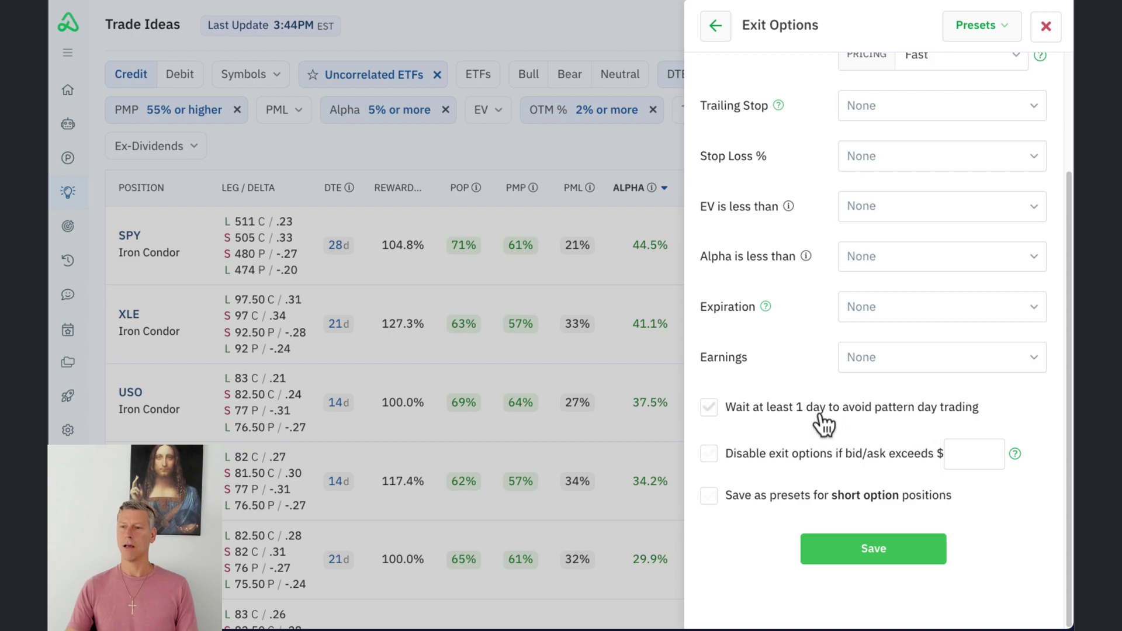
pyautogui.click(885, 552)
# - Limit the bot to 2 open positions and enable a new-positions-per-day limit
pyautogui.scroll(-3, 811, 415)
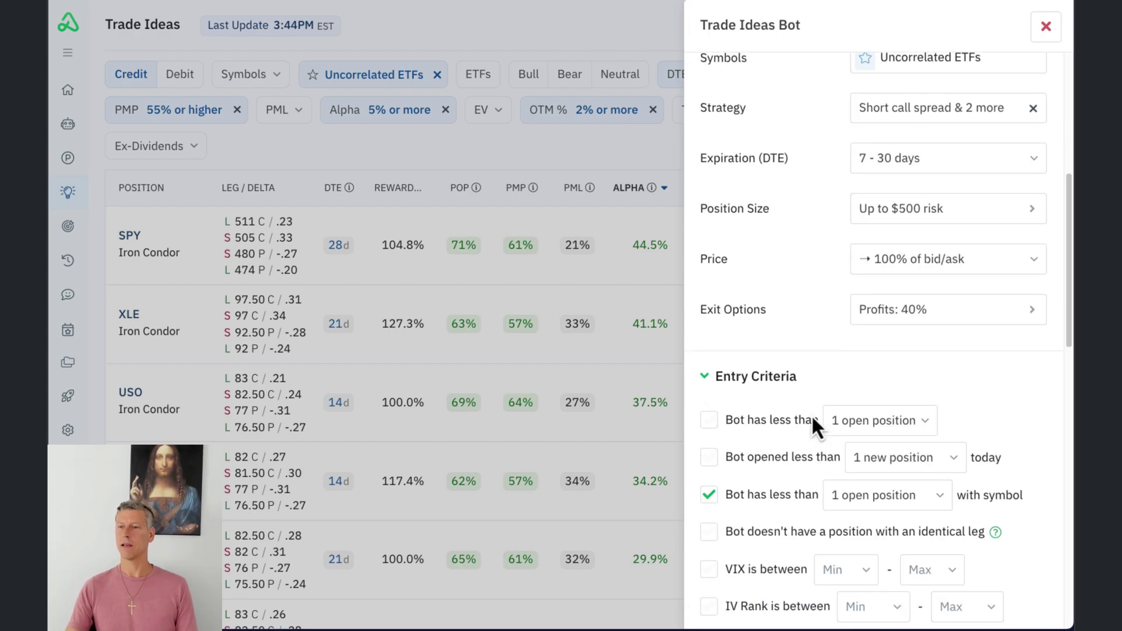
pyautogui.click(777, 333)
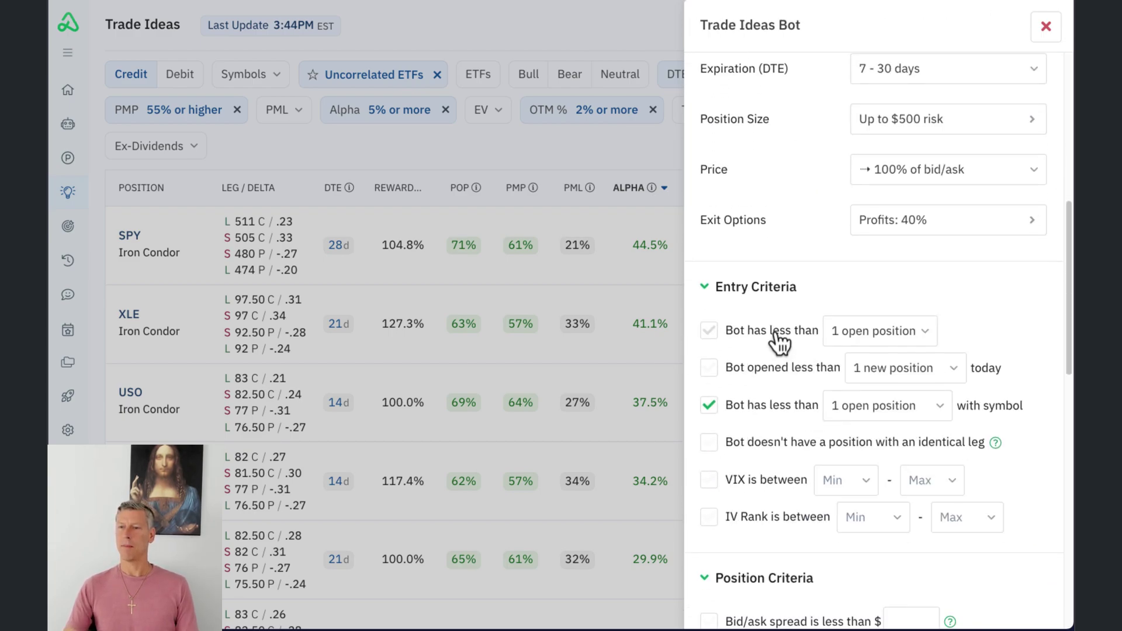
pyautogui.click(905, 332)
pyautogui.click(890, 390)
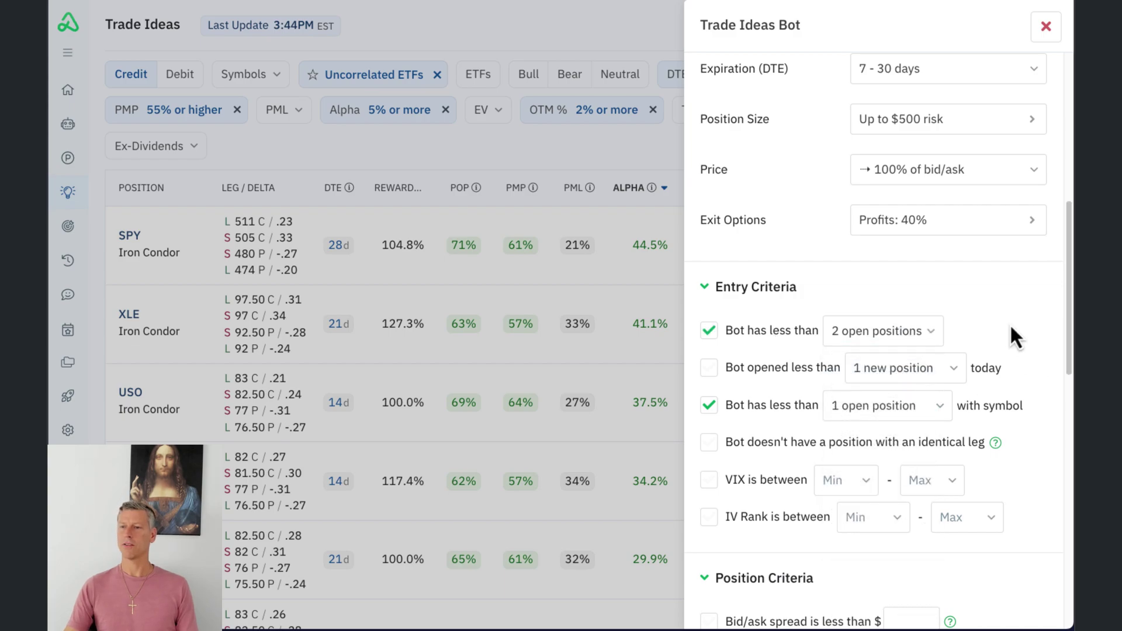
pyautogui.scroll(-2, 1011, 330)
pyautogui.click(774, 287)
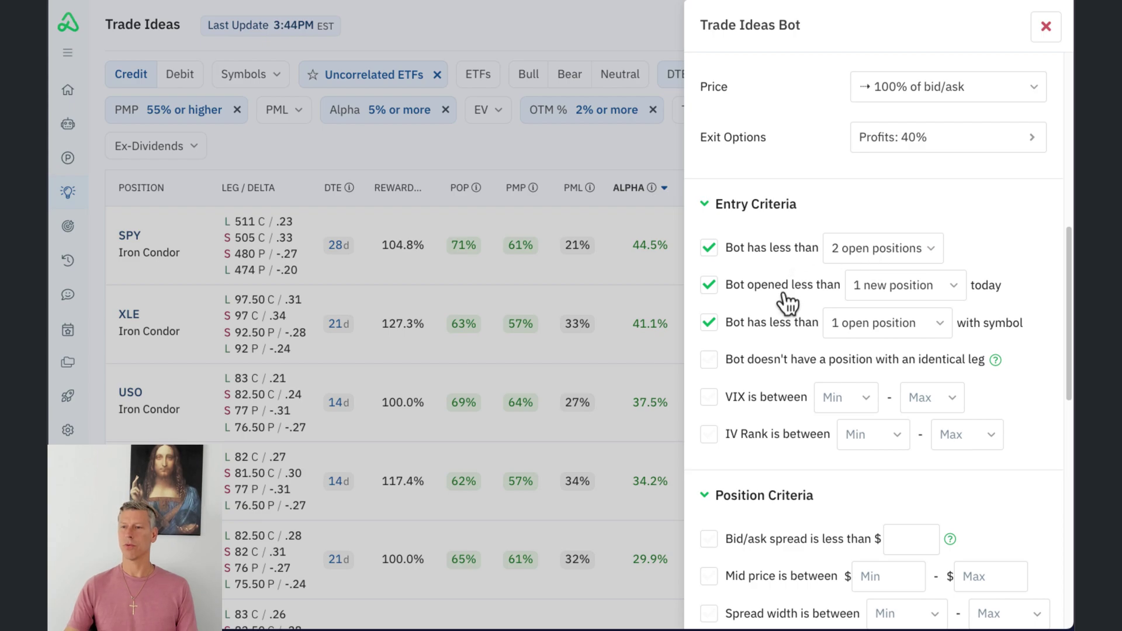
# - Only enter trades when VIX is at most 35
pyautogui.scroll(-1, 1016, 283)
pyautogui.scroll(-1, 781, 264)
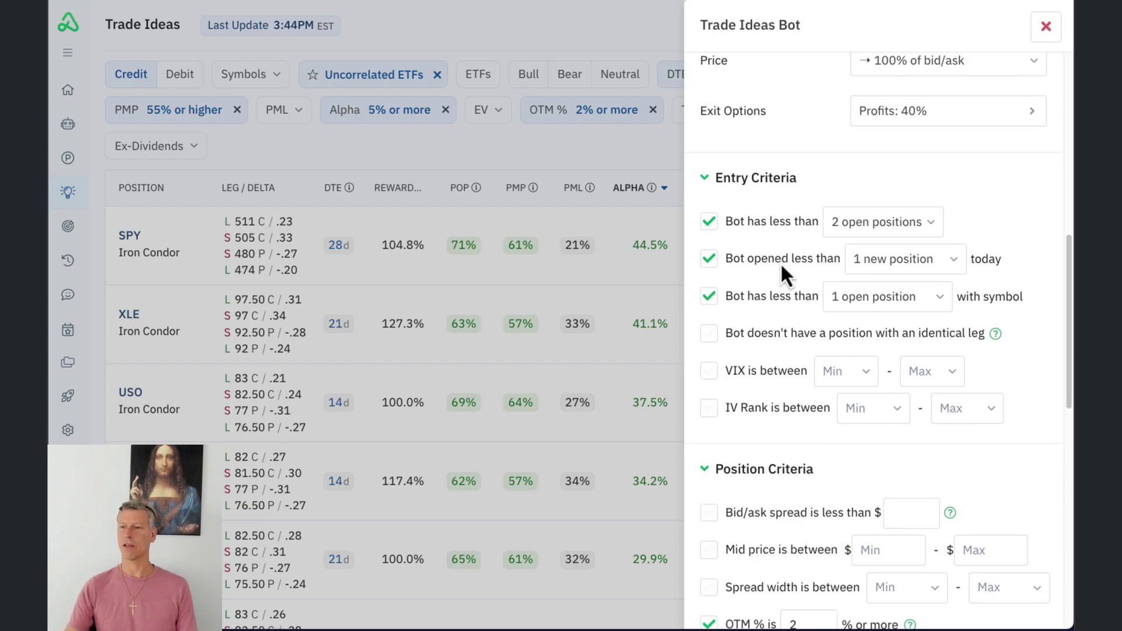
pyautogui.scroll(-1, 780, 262)
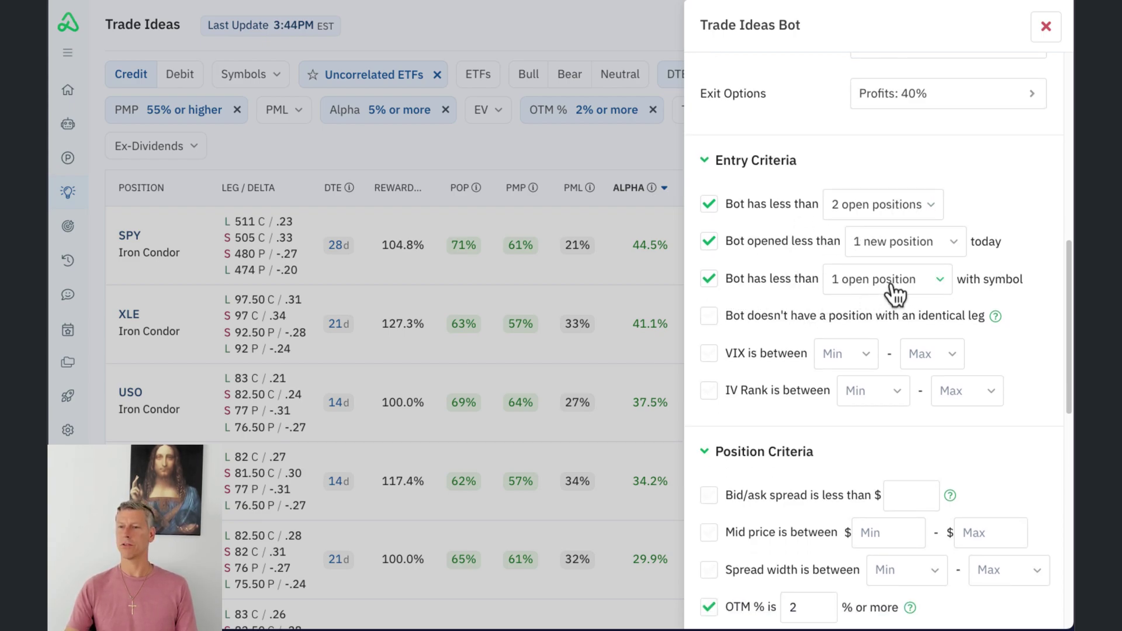
pyautogui.scroll(-2, 786, 296)
pyautogui.click(936, 316)
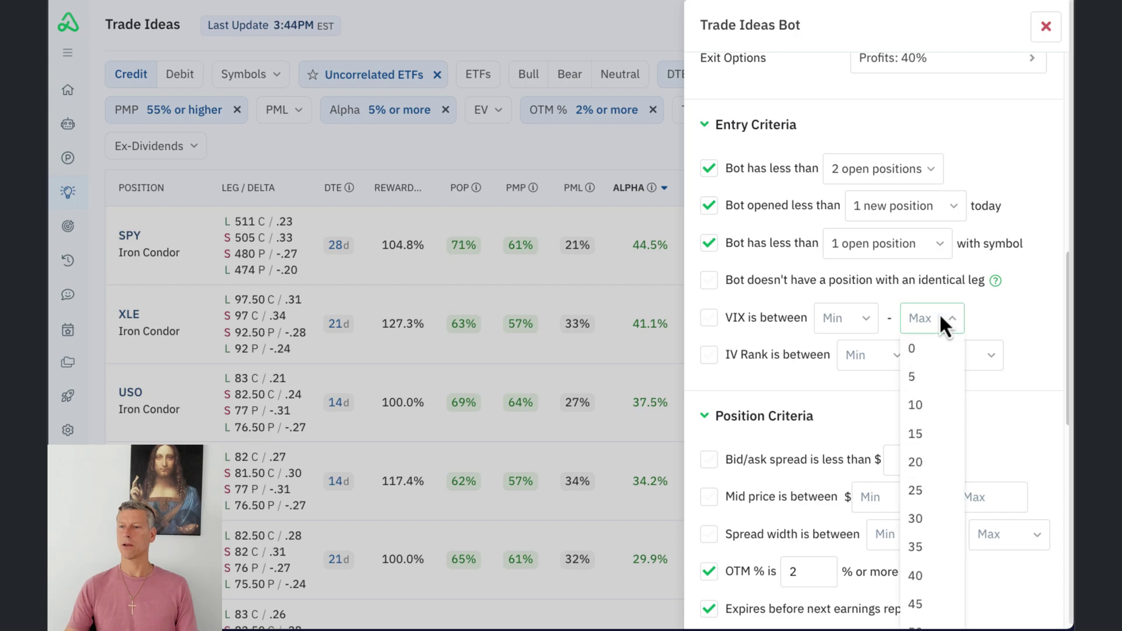
pyautogui.click(939, 538)
# - Require probability of max loss below 30% and create the bot
pyautogui.scroll(-5, 857, 401)
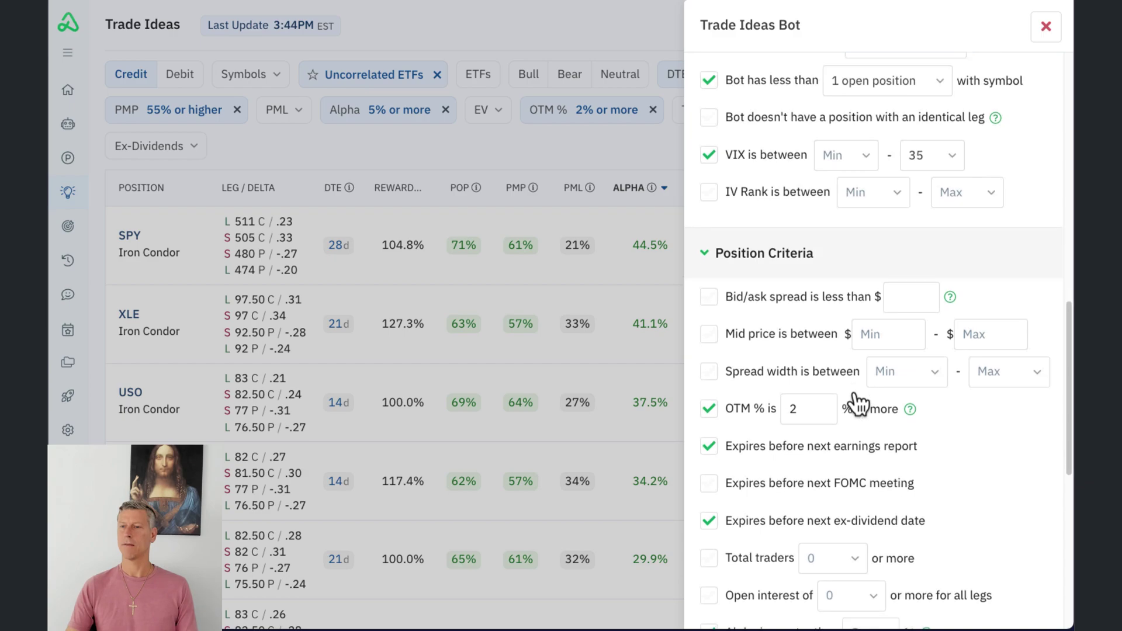
pyautogui.scroll(-5, 857, 403)
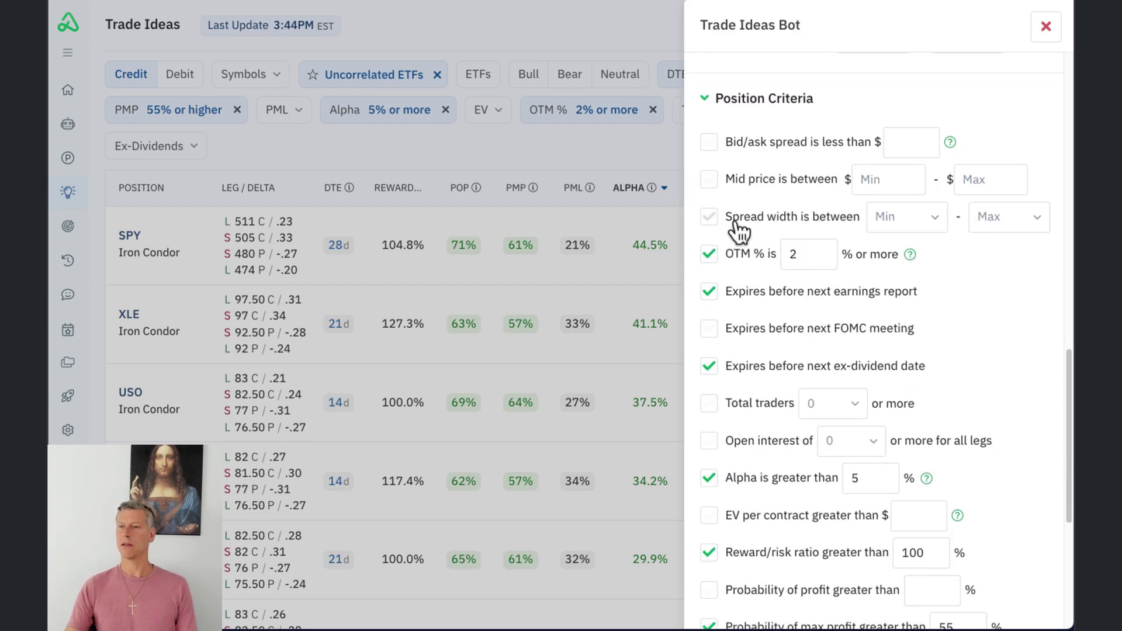
pyautogui.scroll(-3, 766, 300)
pyautogui.scroll(-2, 766, 300)
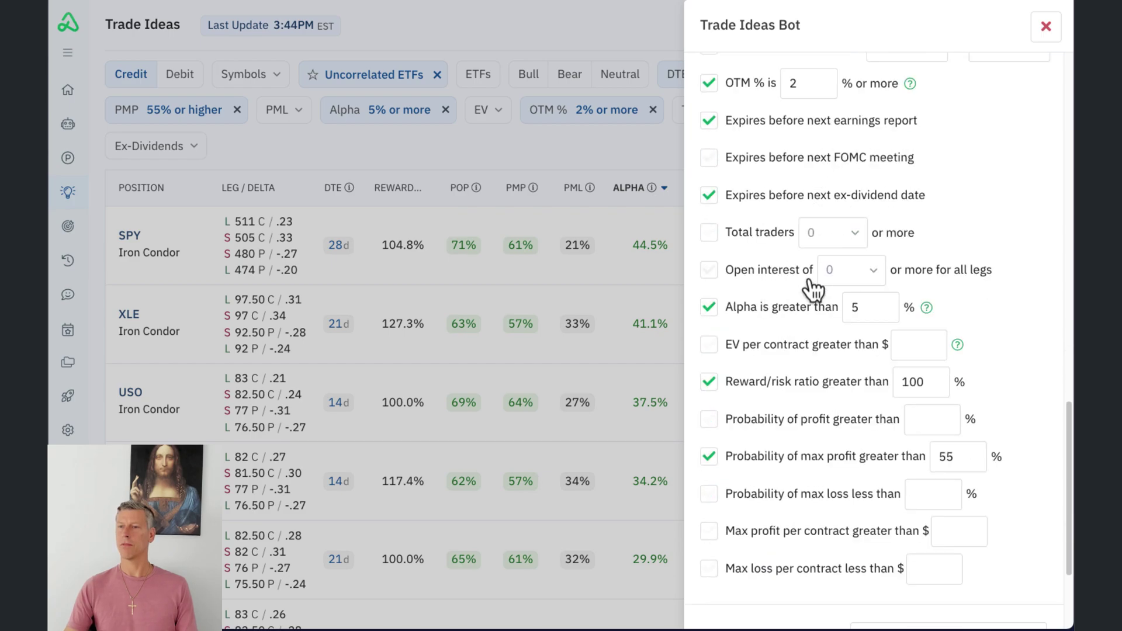
pyautogui.scroll(-2, 812, 286)
pyautogui.scroll(-3, 803, 284)
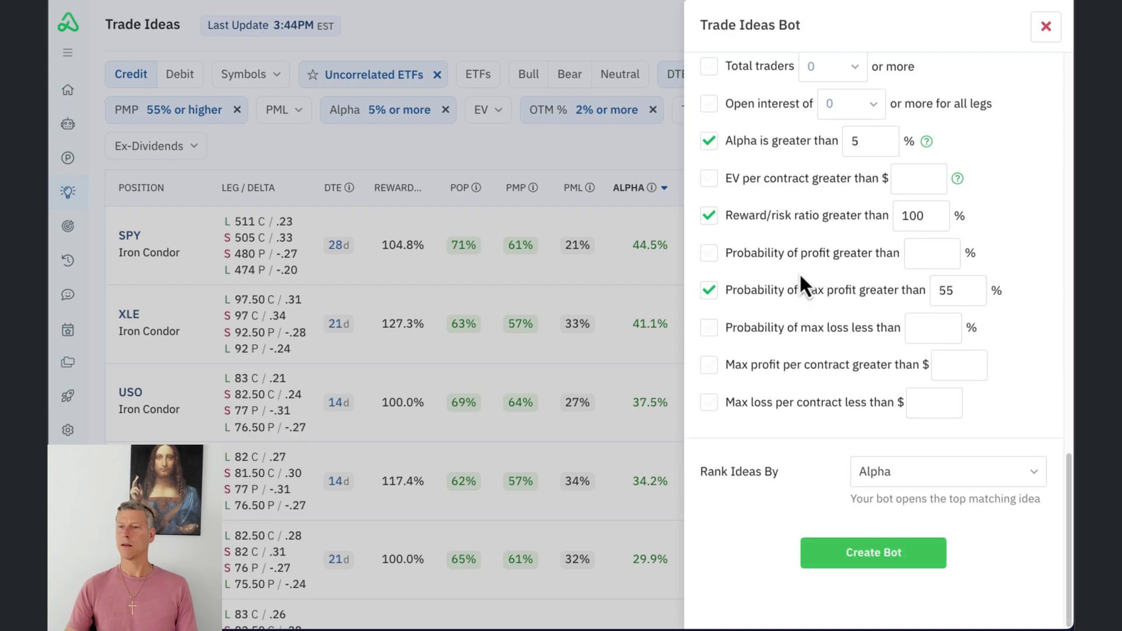
pyautogui.click(776, 332)
pyautogui.click(932, 323)
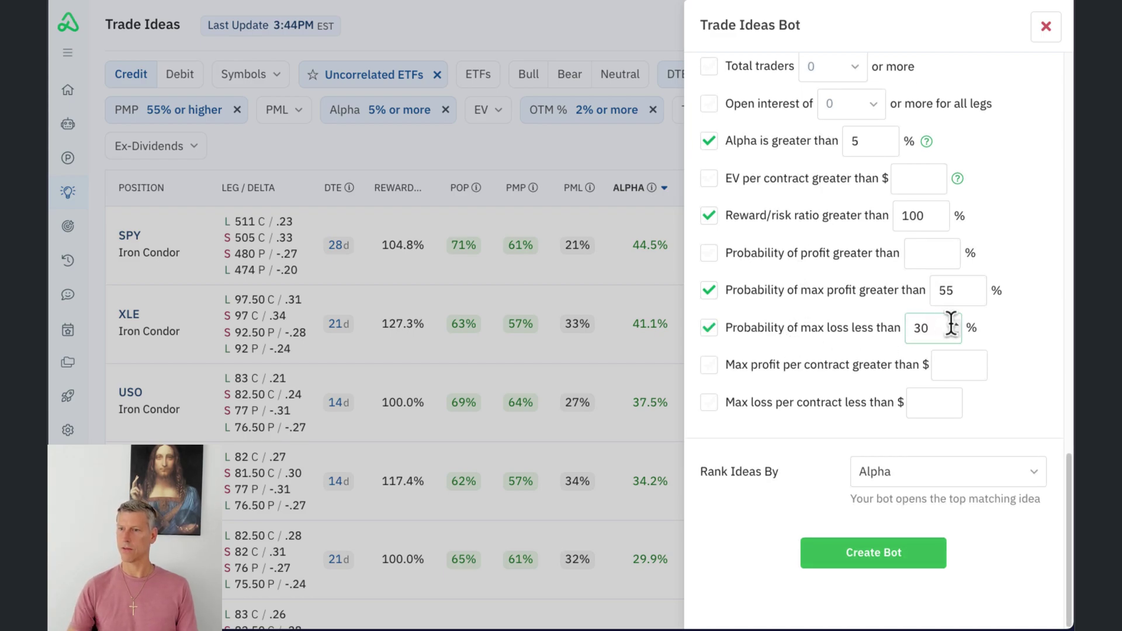
pyautogui.click(1007, 328)
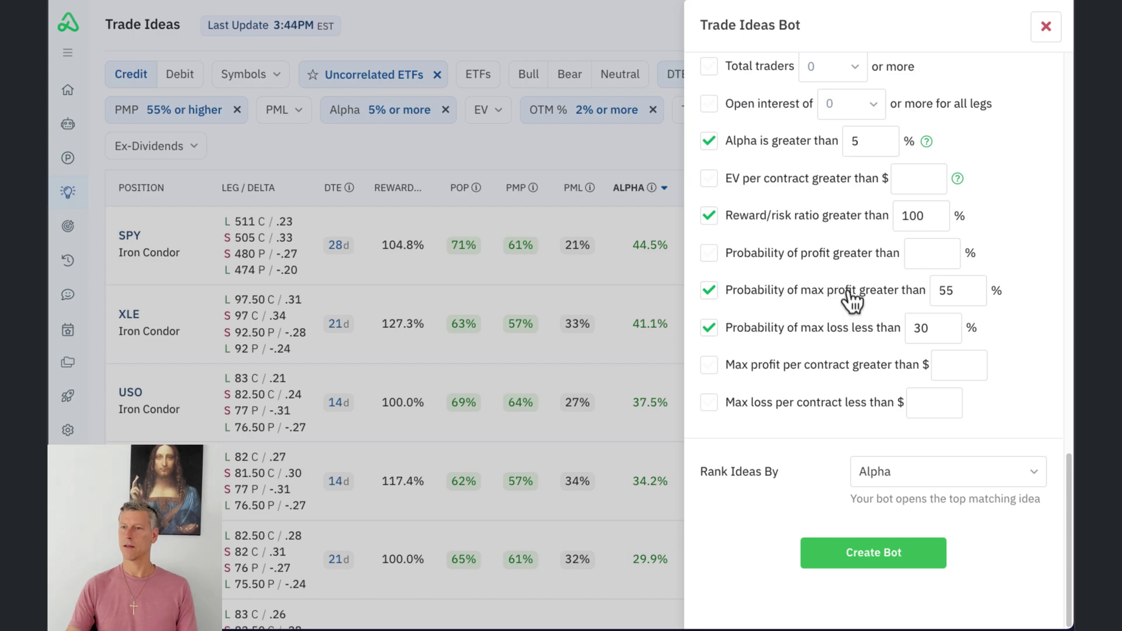
pyautogui.click(873, 554)
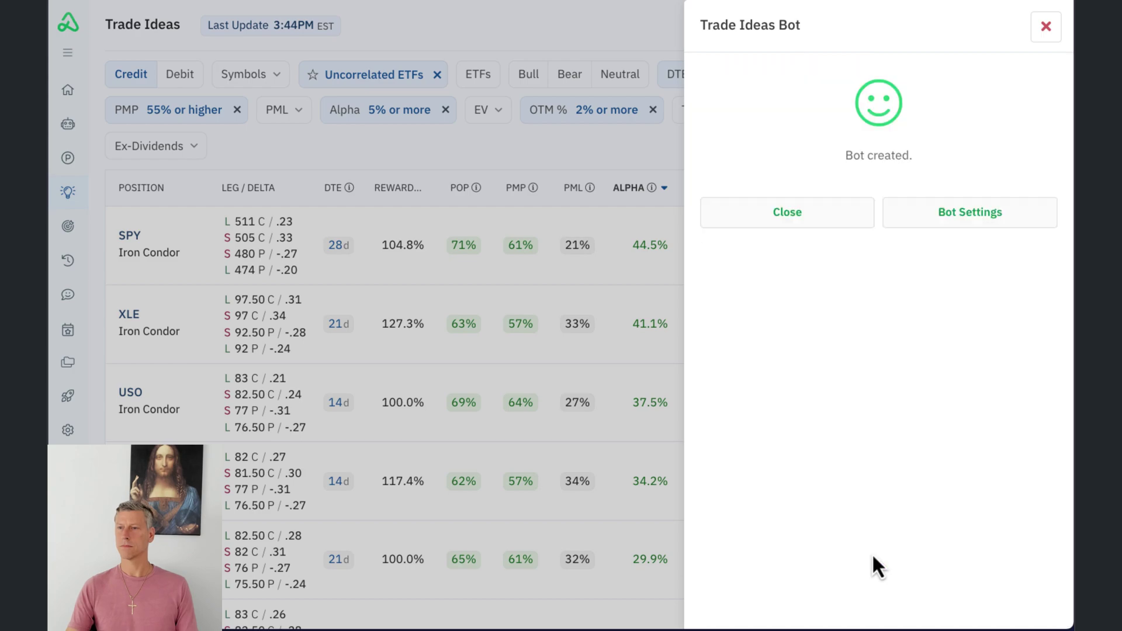
# - Inspect the bot's Trade Ideas scanner and its Find Credit Spread settings without saving changes
pyautogui.click(972, 222)
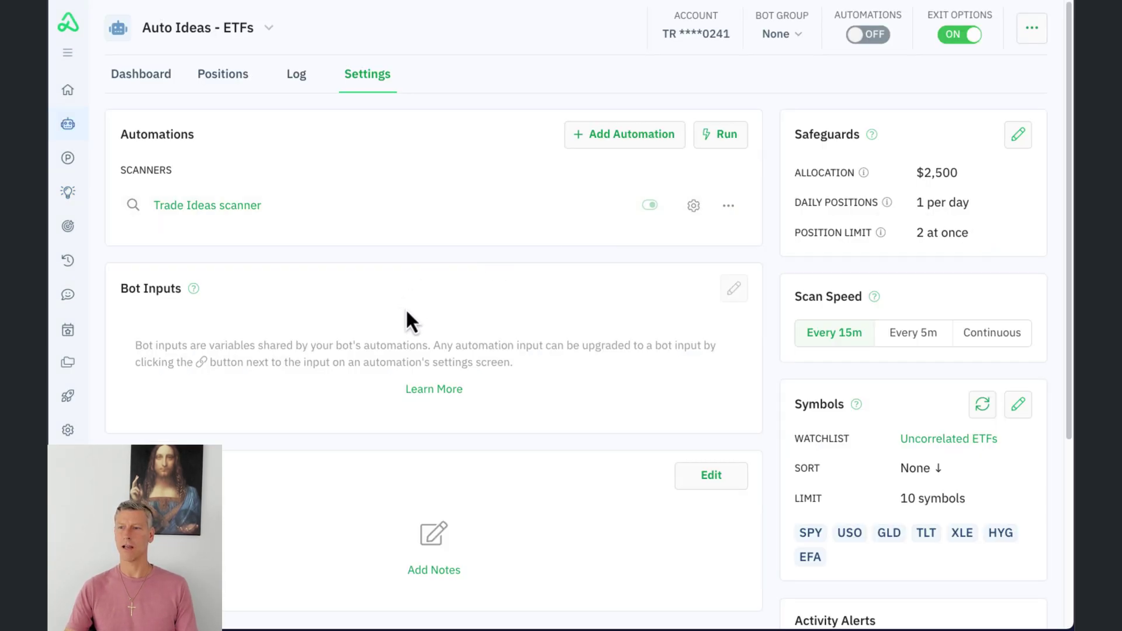
pyautogui.scroll(-2, 570, 286)
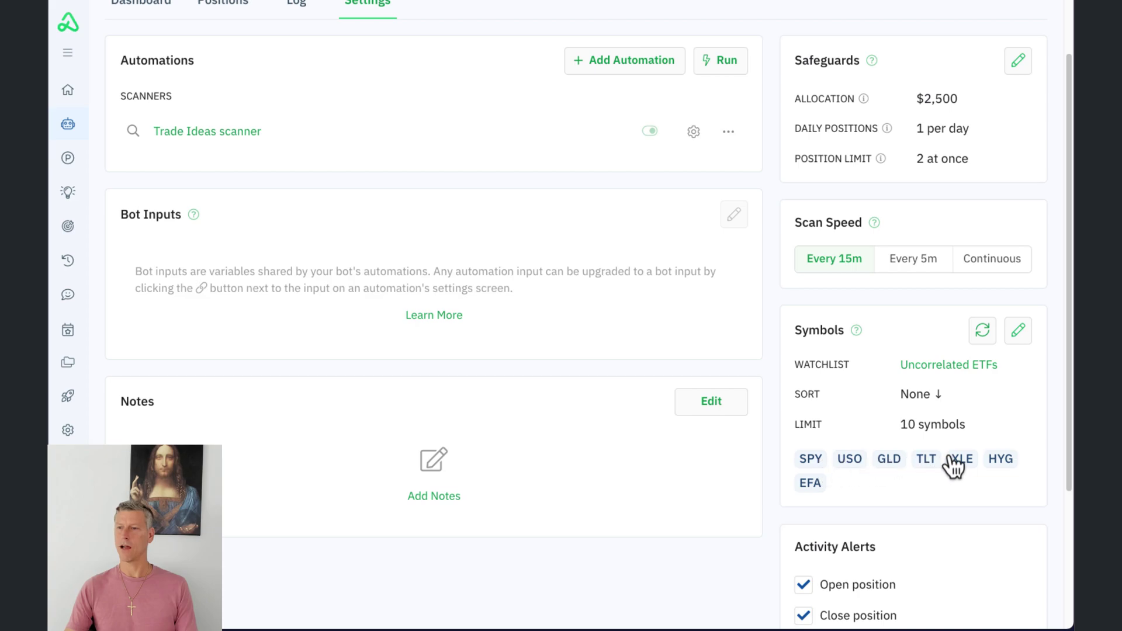
pyautogui.scroll(2, 518, 336)
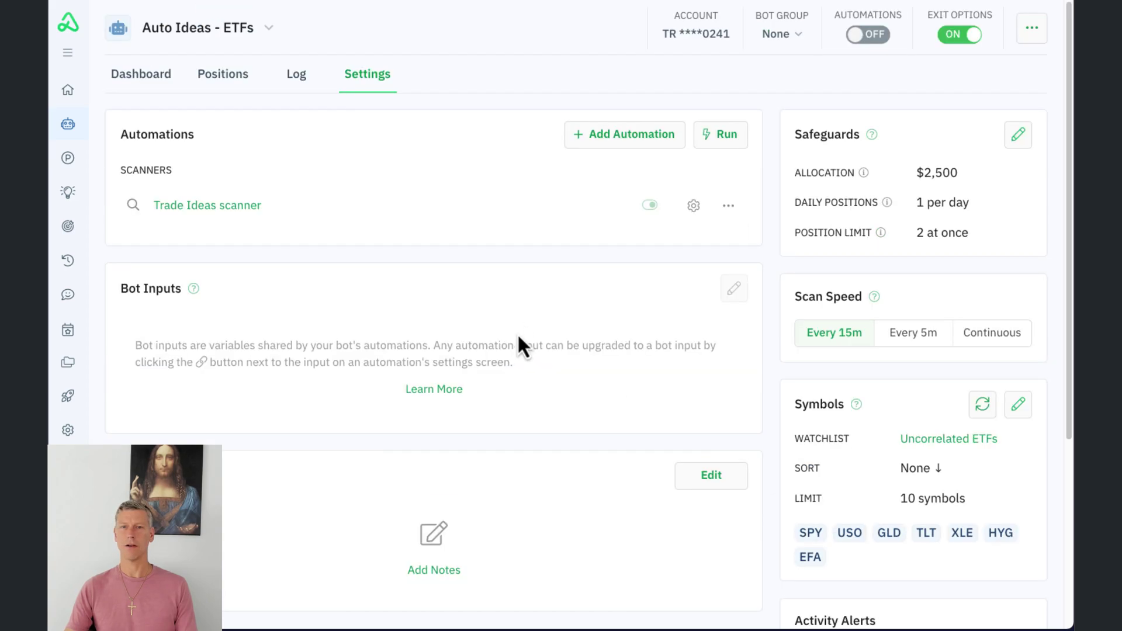
pyautogui.click(223, 215)
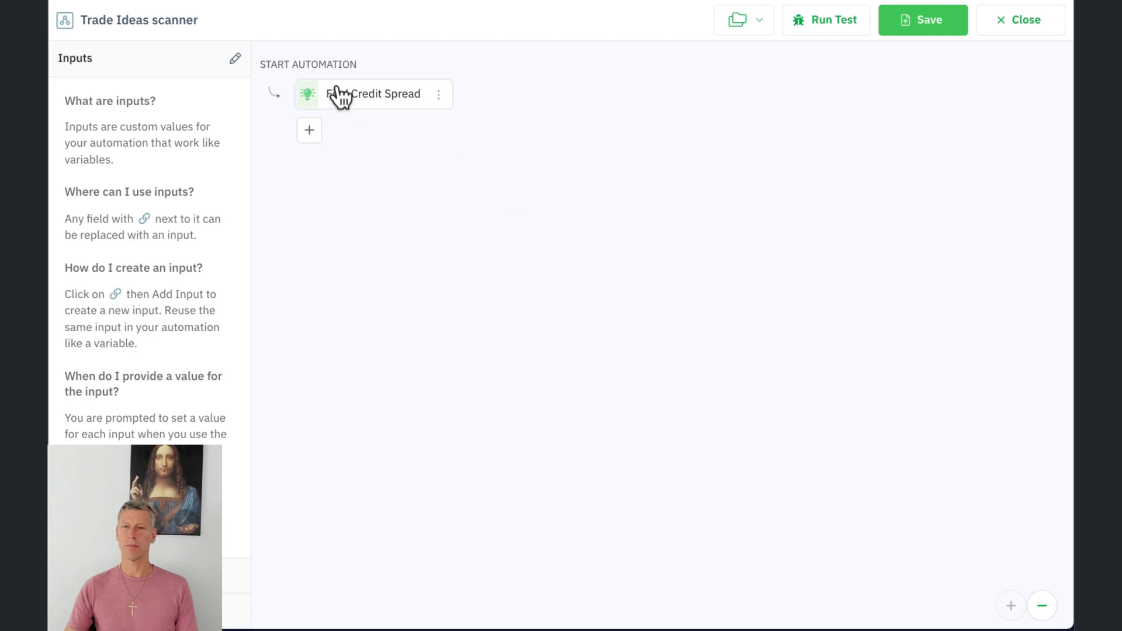
pyautogui.click(372, 100)
pyautogui.scroll(-10, 776, 175)
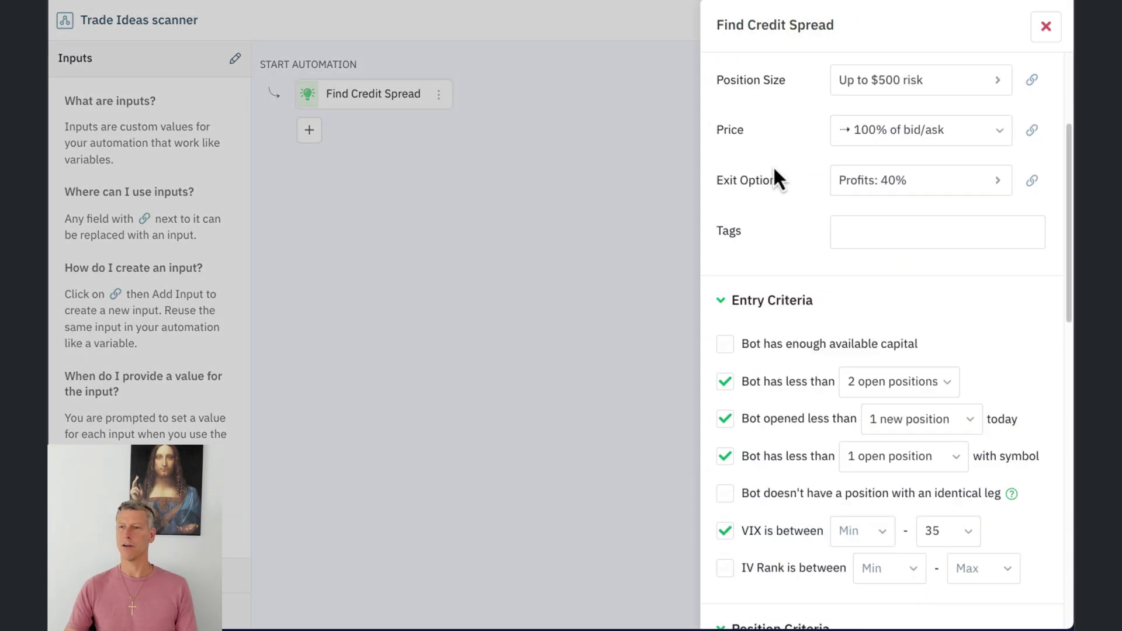
pyautogui.scroll(-8, 773, 166)
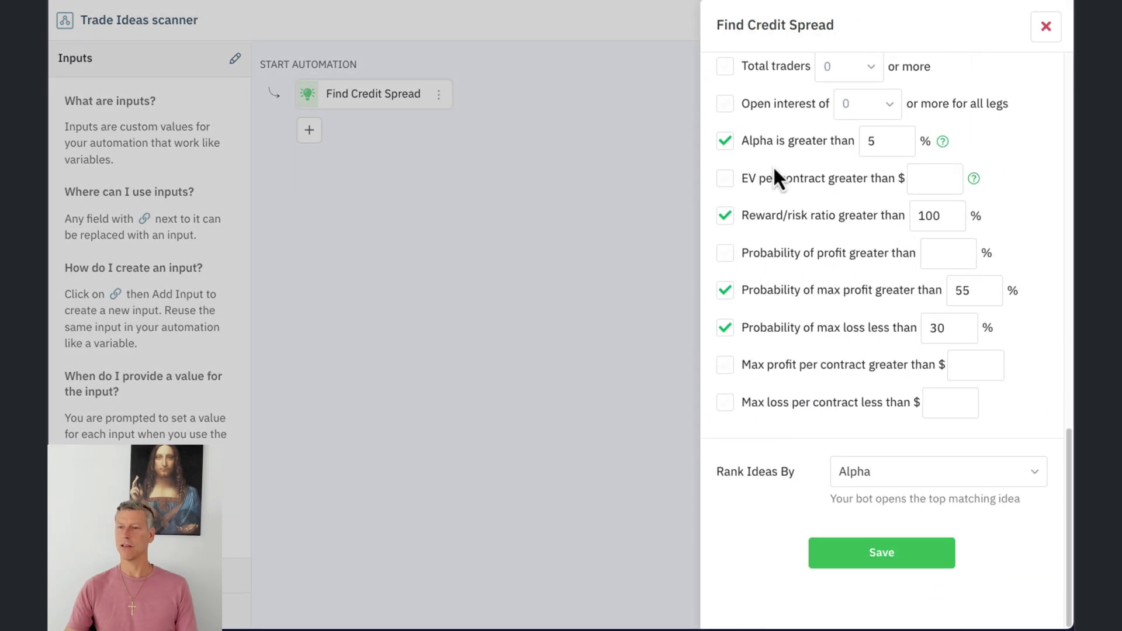
pyautogui.scroll(20, 776, 178)
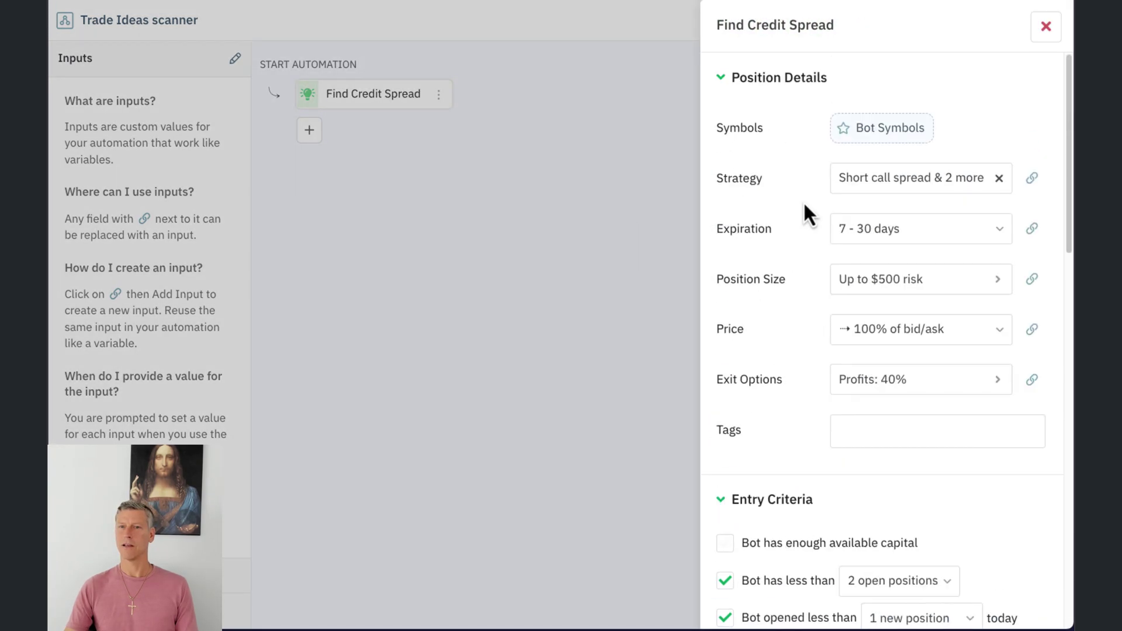
pyautogui.click(1045, 26)
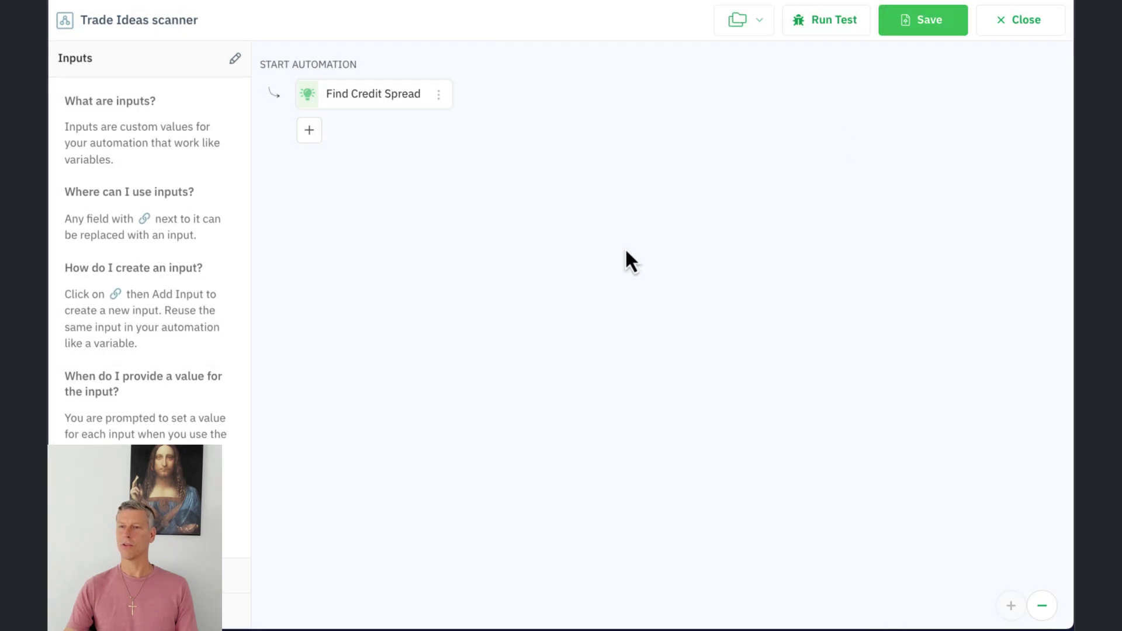
pyautogui.click(1022, 23)
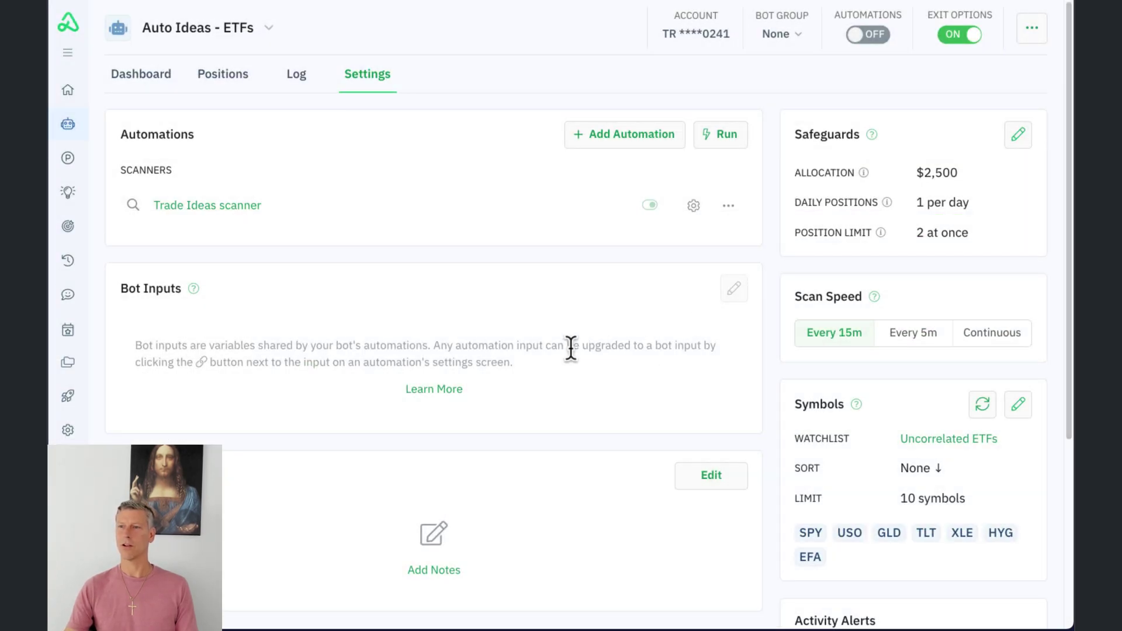
# - Turn the bot's automations on and return to the Trade Ideas results
pyautogui.click(863, 36)
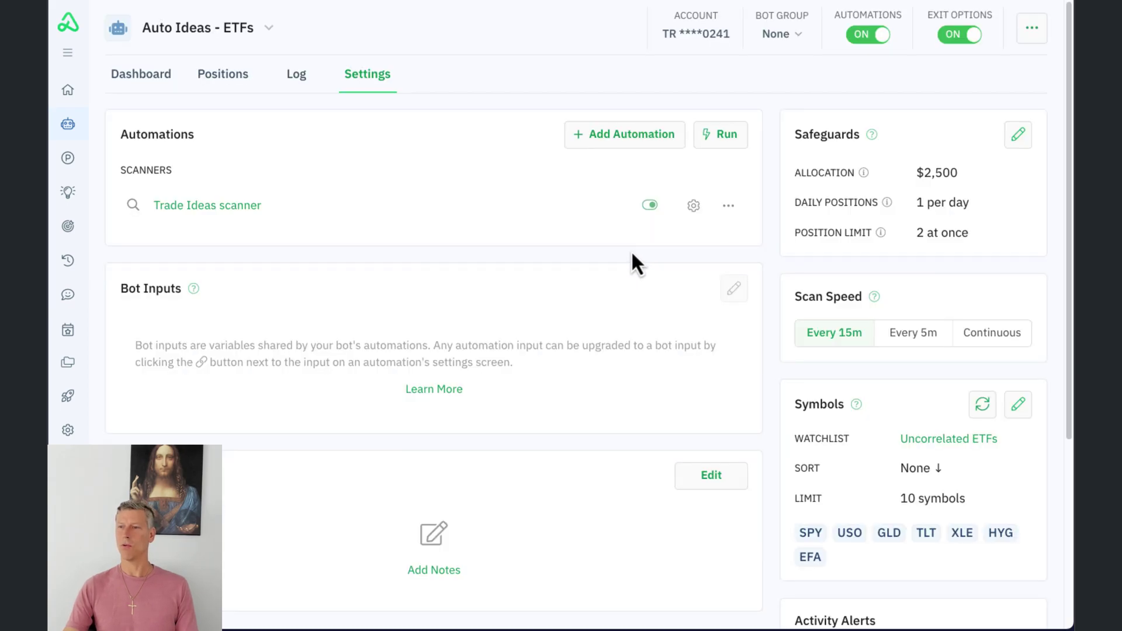
pyautogui.scroll(-4, 489, 253)
pyautogui.scroll(4, 489, 253)
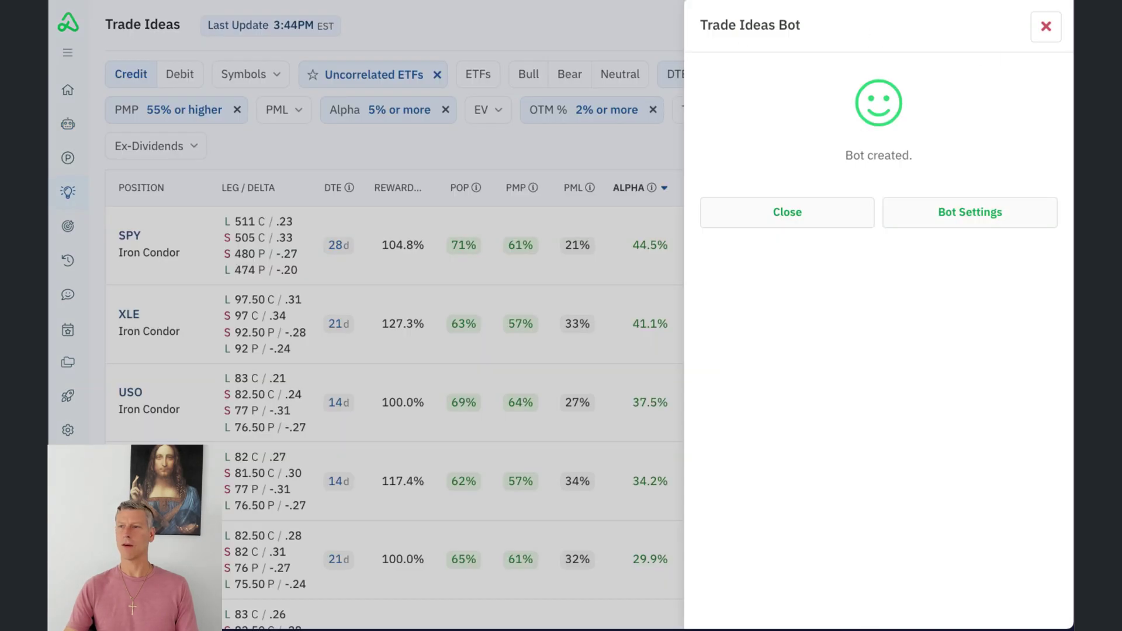
pyautogui.click(1045, 26)
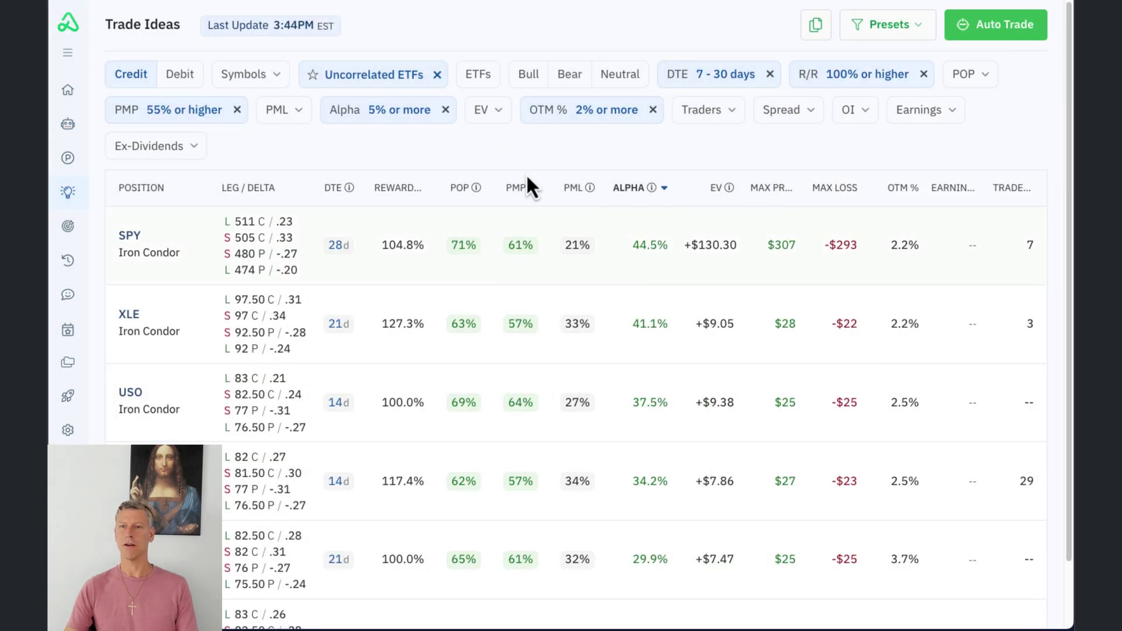
pyautogui.scroll(-1, 449, 302)
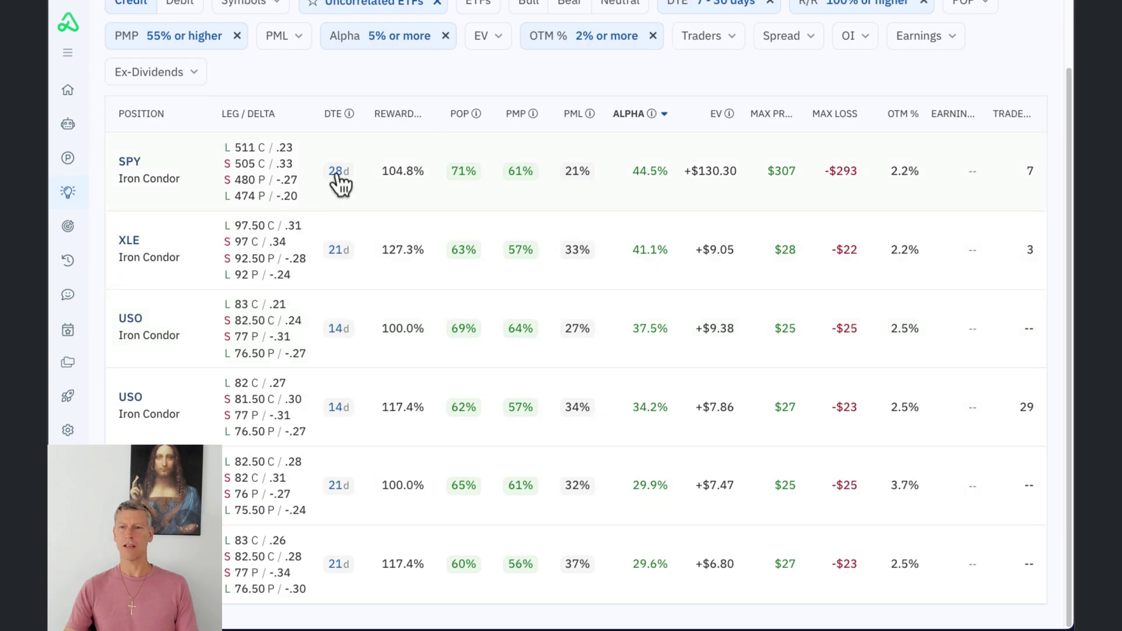
pyautogui.scroll(1, 447, 325)
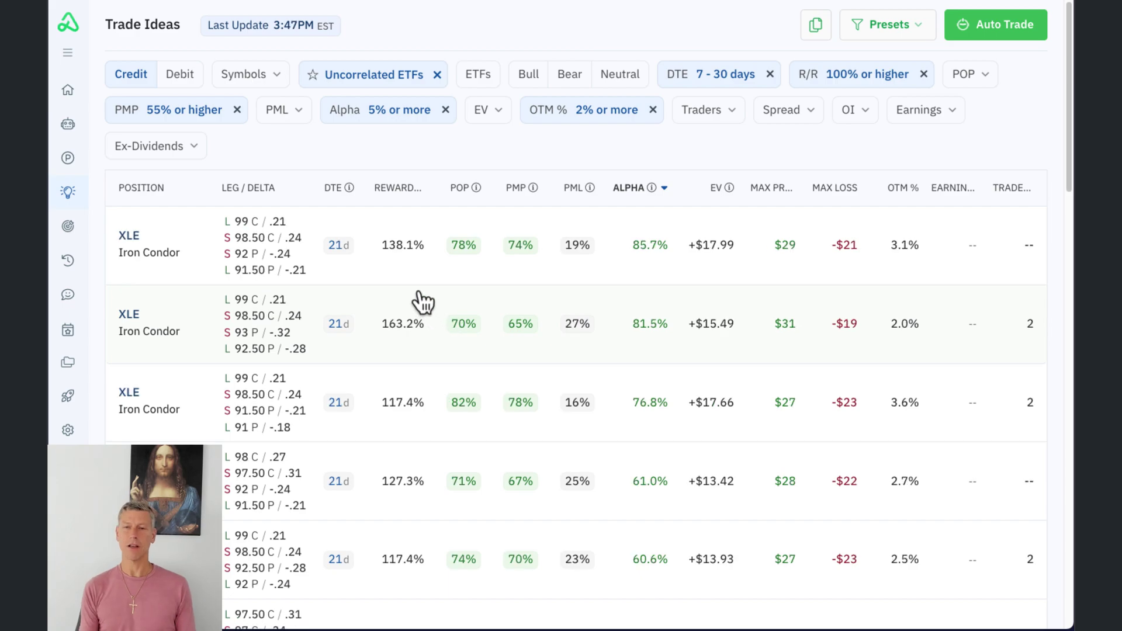
# - Review the XOP iron condor's position details: 12 contracts expiring May 3, up $12
pyautogui.click(71, 158)
pyautogui.click(431, 244)
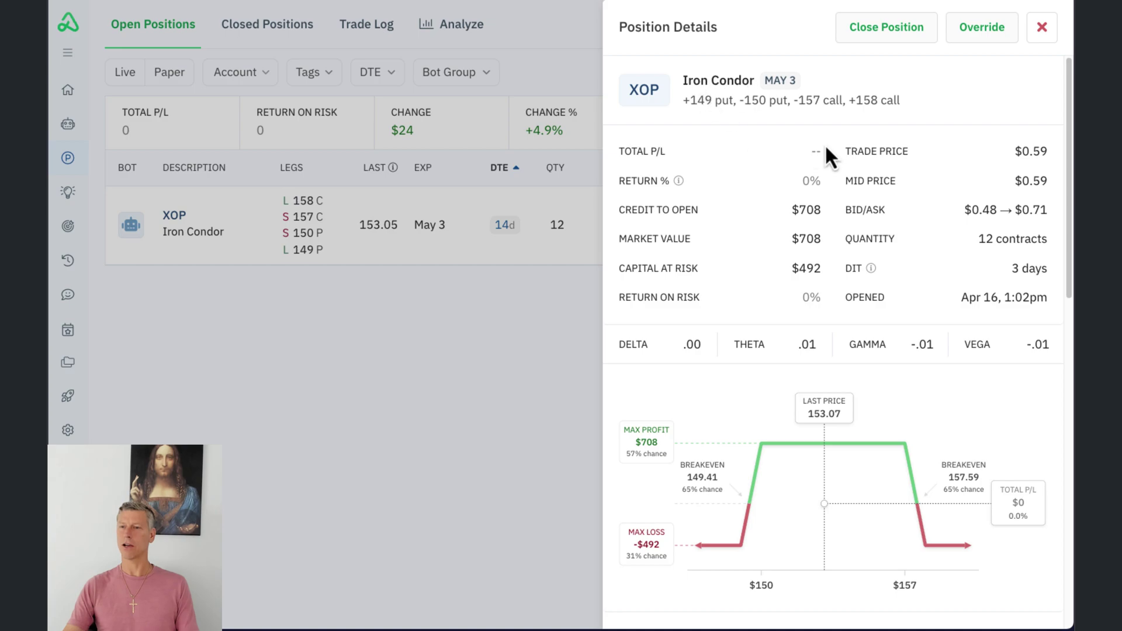
pyautogui.scroll(-2, 830, 155)
pyautogui.scroll(-6, 825, 374)
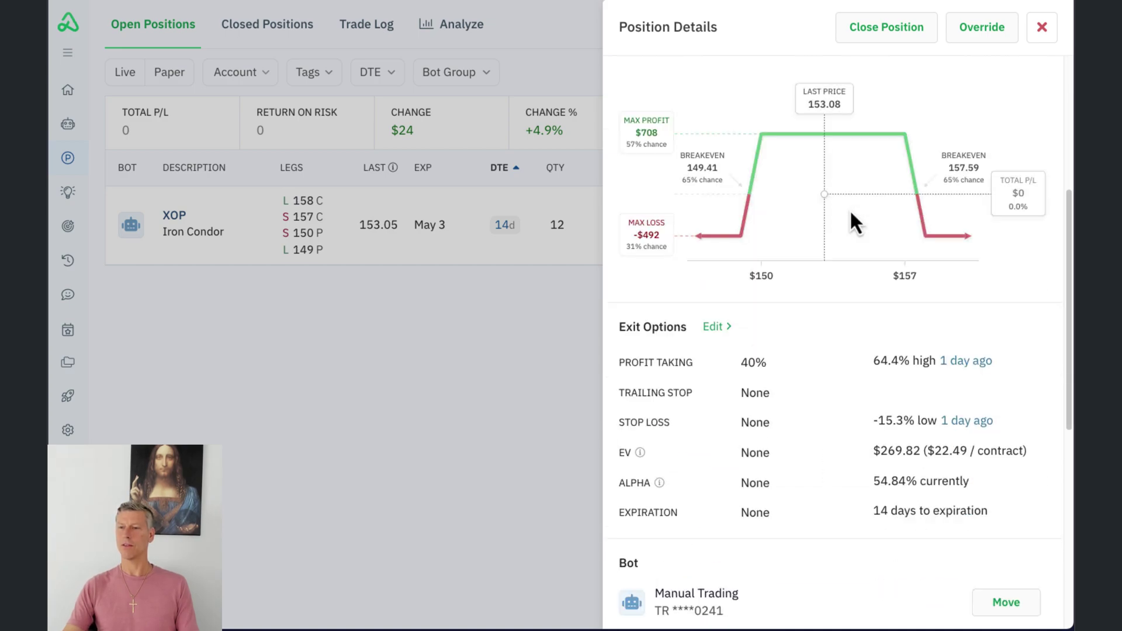
pyautogui.scroll(4, 787, 295)
pyautogui.scroll(-10, 786, 298)
pyautogui.scroll(-4, 806, 482)
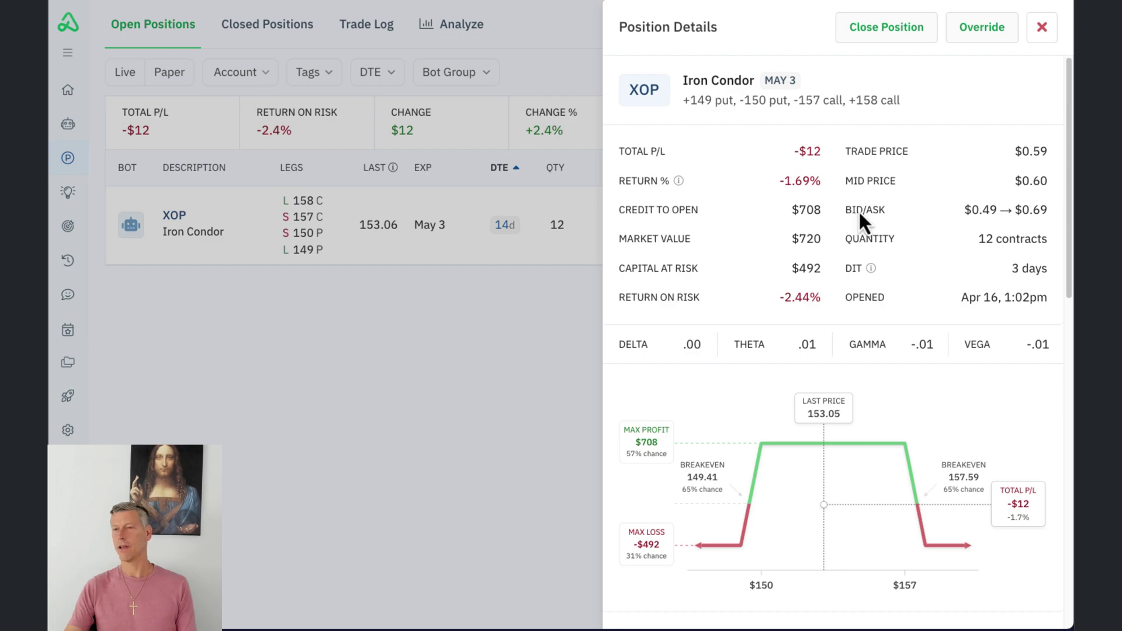
pyautogui.click(1041, 27)
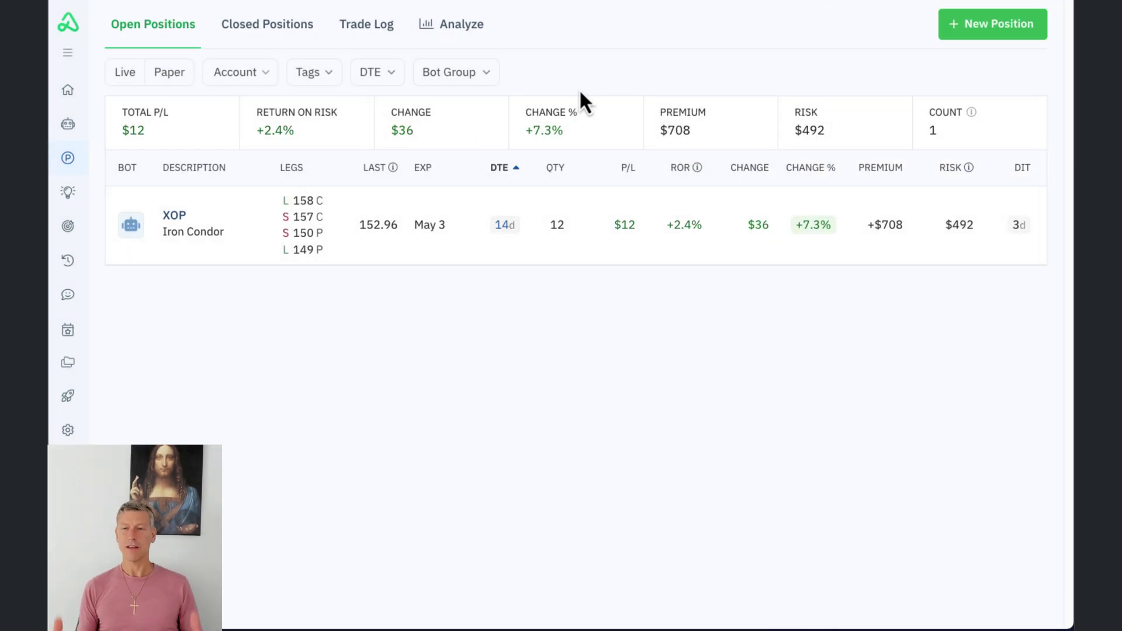